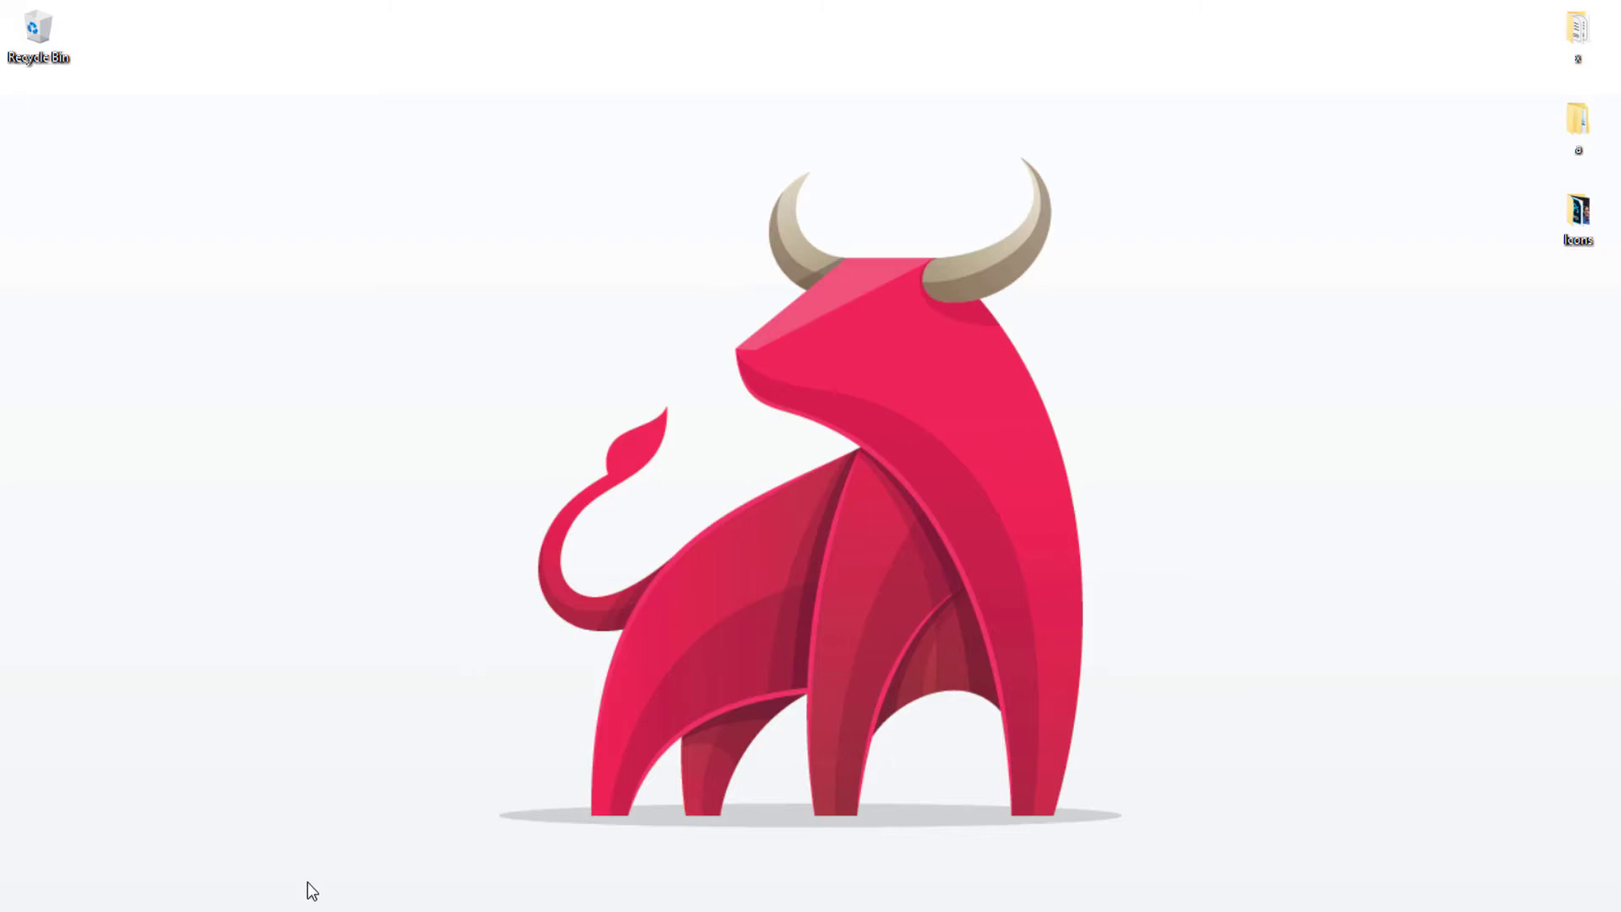
- Restore the Chrome window showing the Gmail inbox with its 28 messages from the taskbar
{"action": "left_click", "coordinate": [303, 908]}
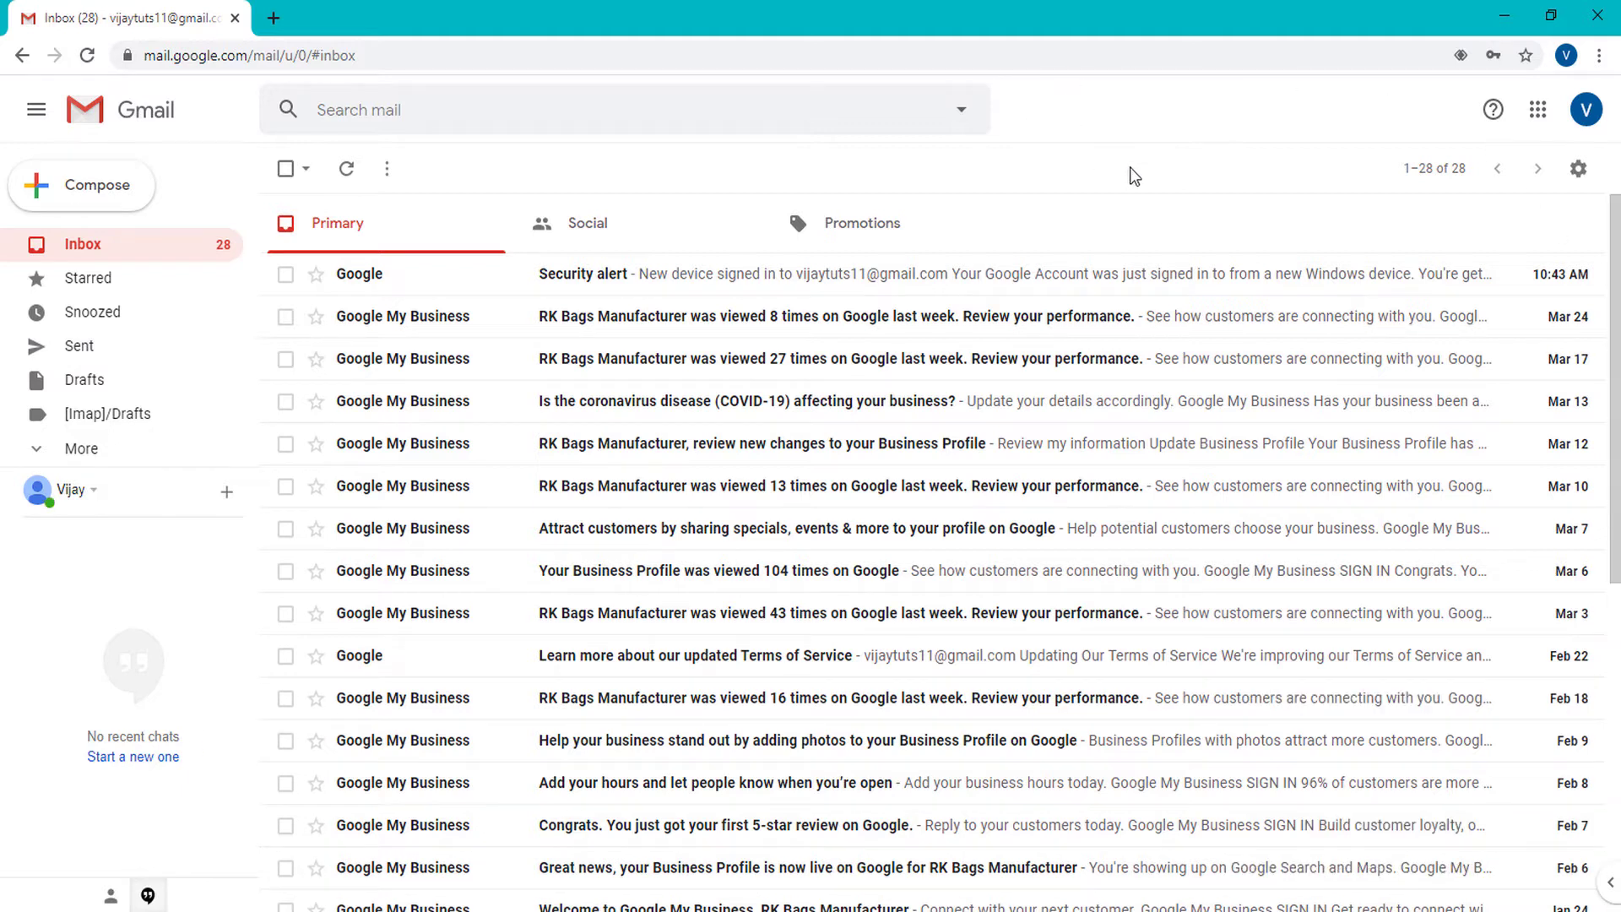
{"action": "scroll", "coordinate": [454, 457], "scroll_direction": "down", "scroll_amount": 5}
{"action": "scroll", "coordinate": [453, 457], "scroll_direction": "up", "scroll_amount": 5}
{"action": "scroll", "coordinate": [507, 409], "scroll_direction": "down", "scroll_amount": 4}
{"action": "scroll", "coordinate": [496, 463], "scroll_direction": "up", "scroll_amount": 3}
{"action": "scroll", "coordinate": [496, 467], "scroll_direction": "up", "scroll_amount": 1}
- Search the mailbox for label:inbox is:read, which returns no matching messages
{"action": "left_click", "coordinate": [390, 114]}
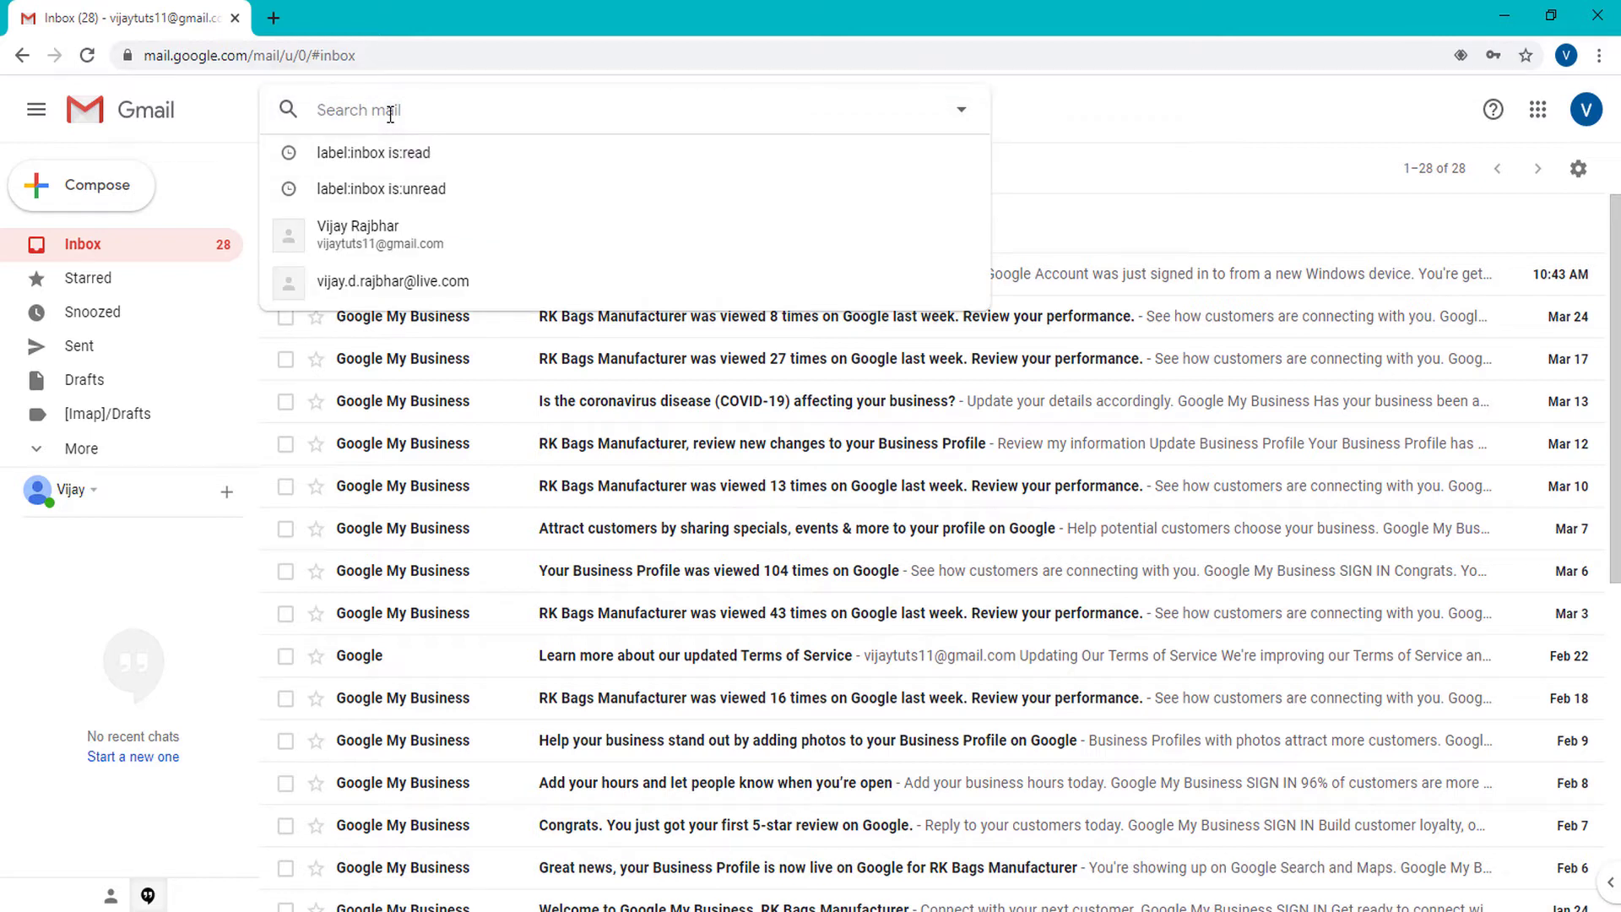
{"action": "type", "text": "label"}
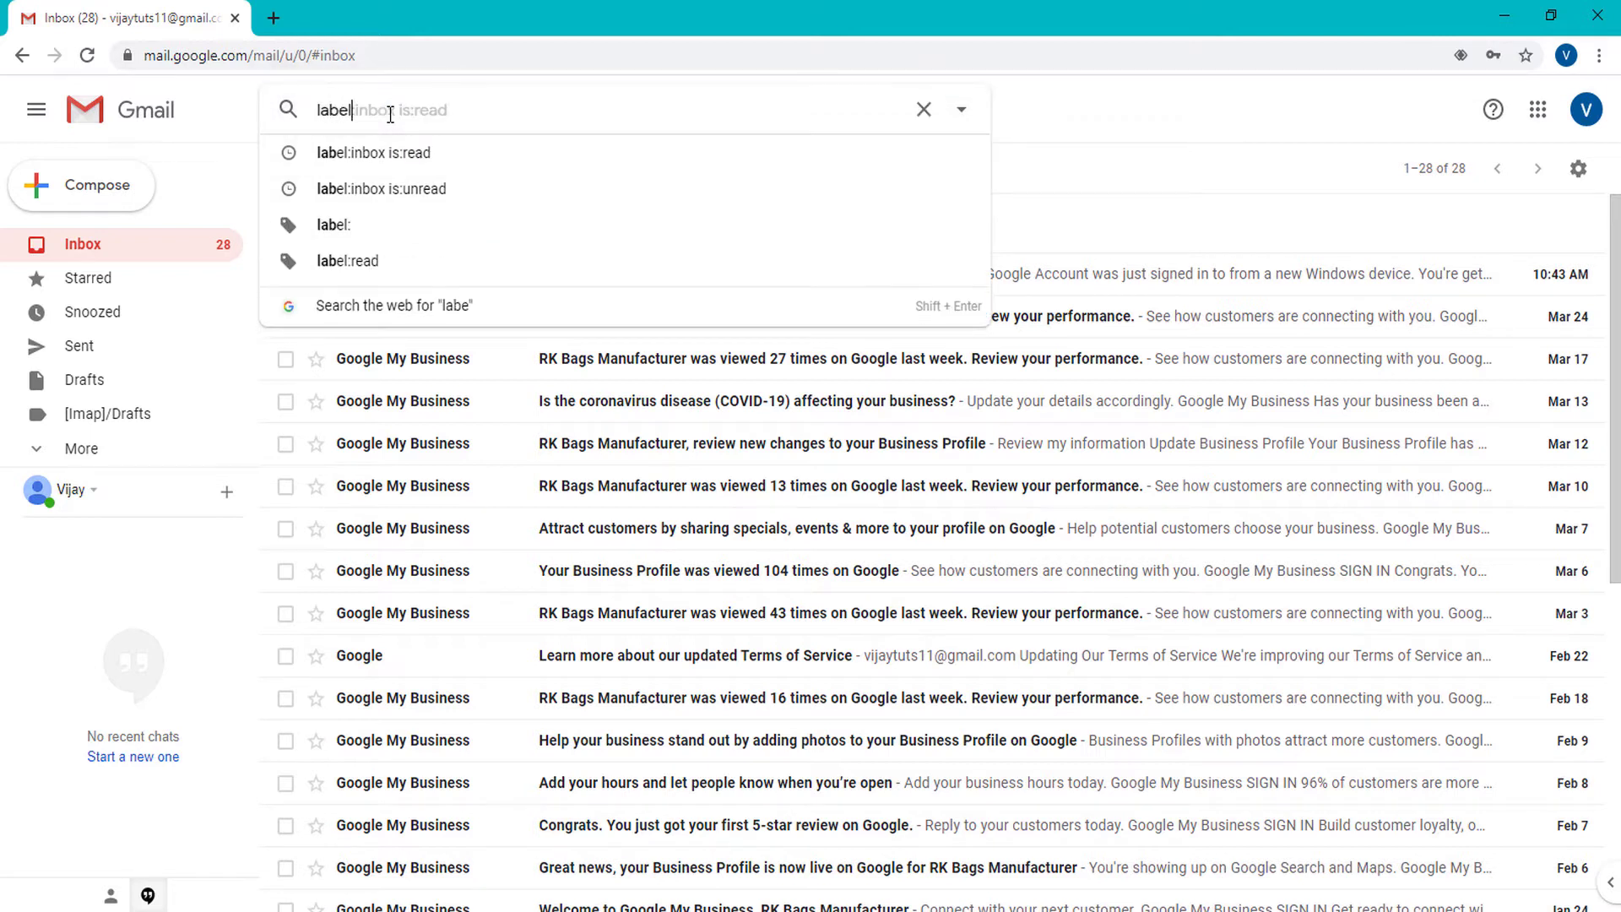
{"action": "type", "text": ":"}
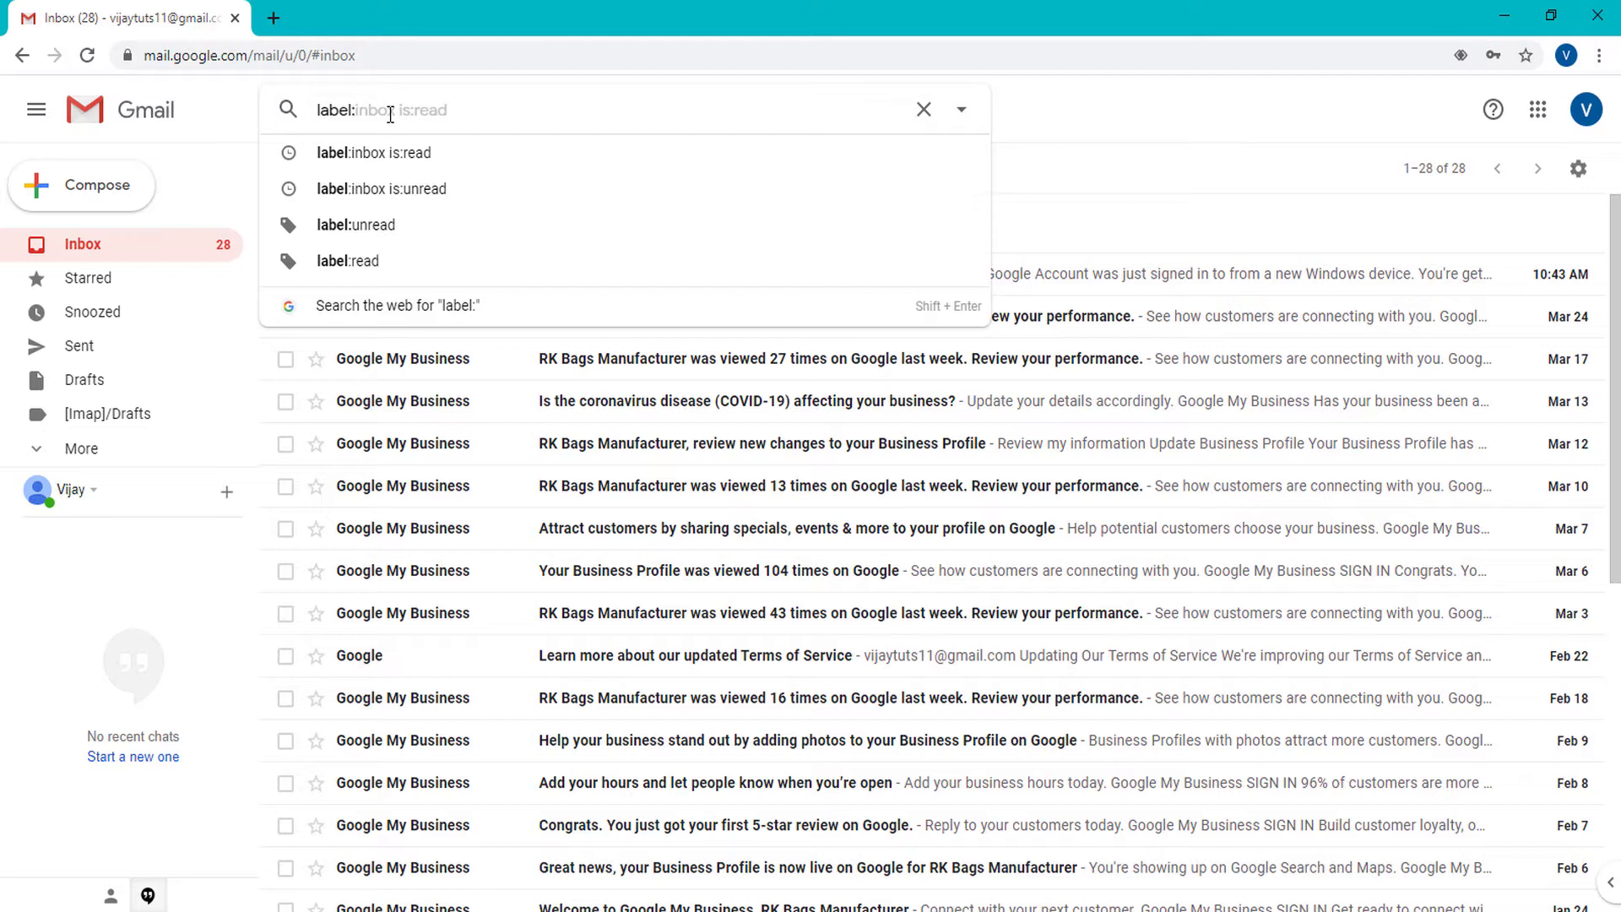
{"action": "type", "text": "inbox"}
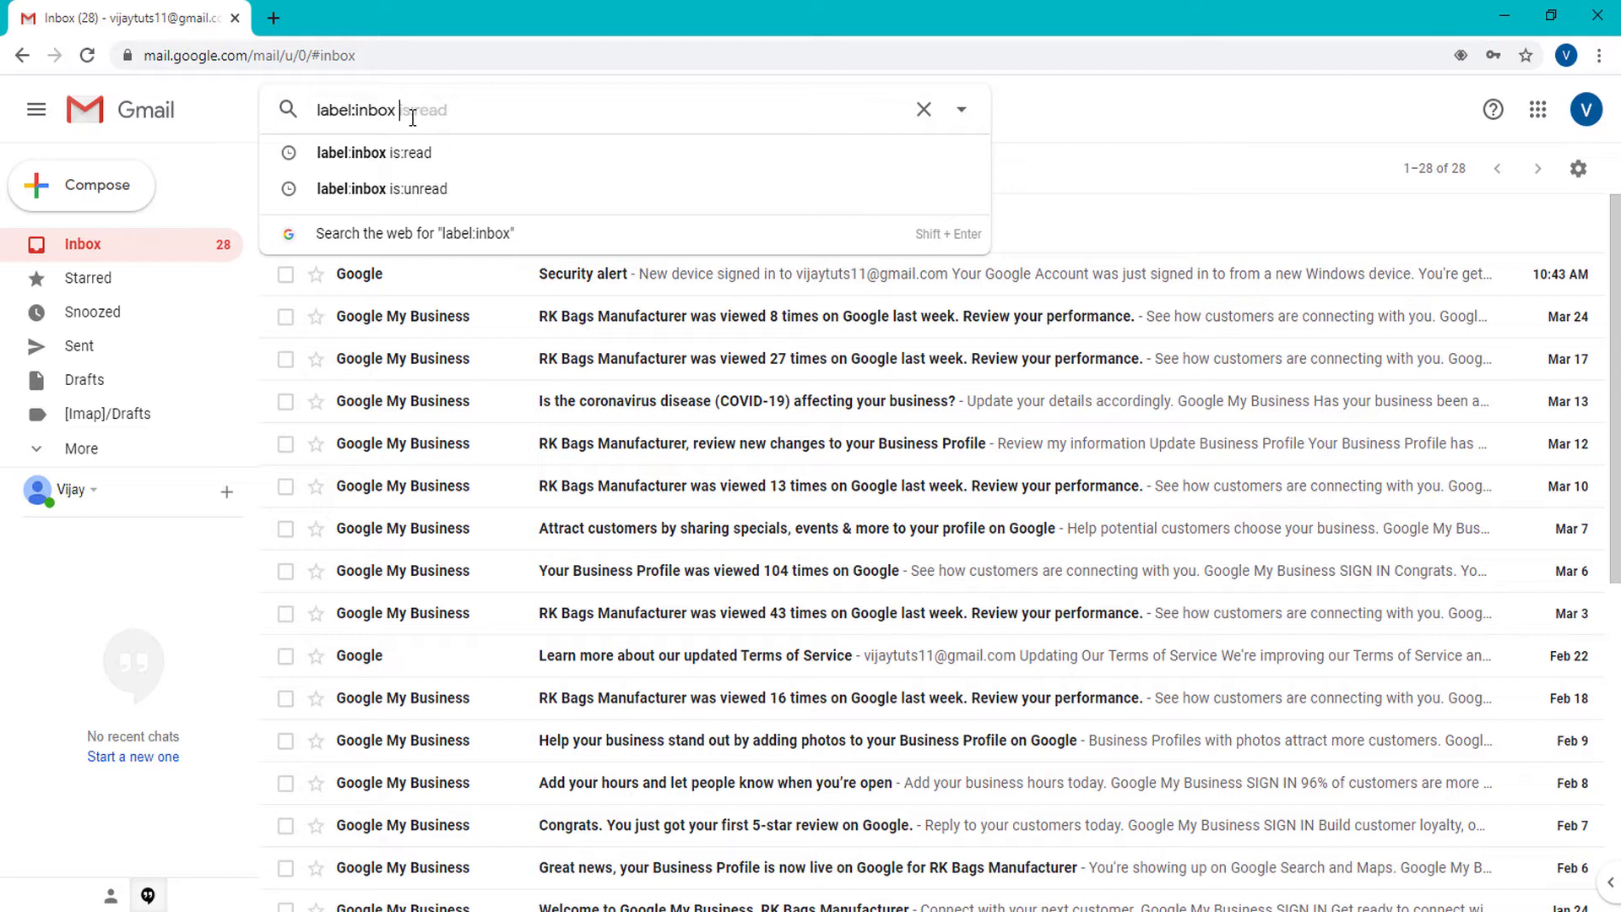
{"action": "type", "text": "is"}
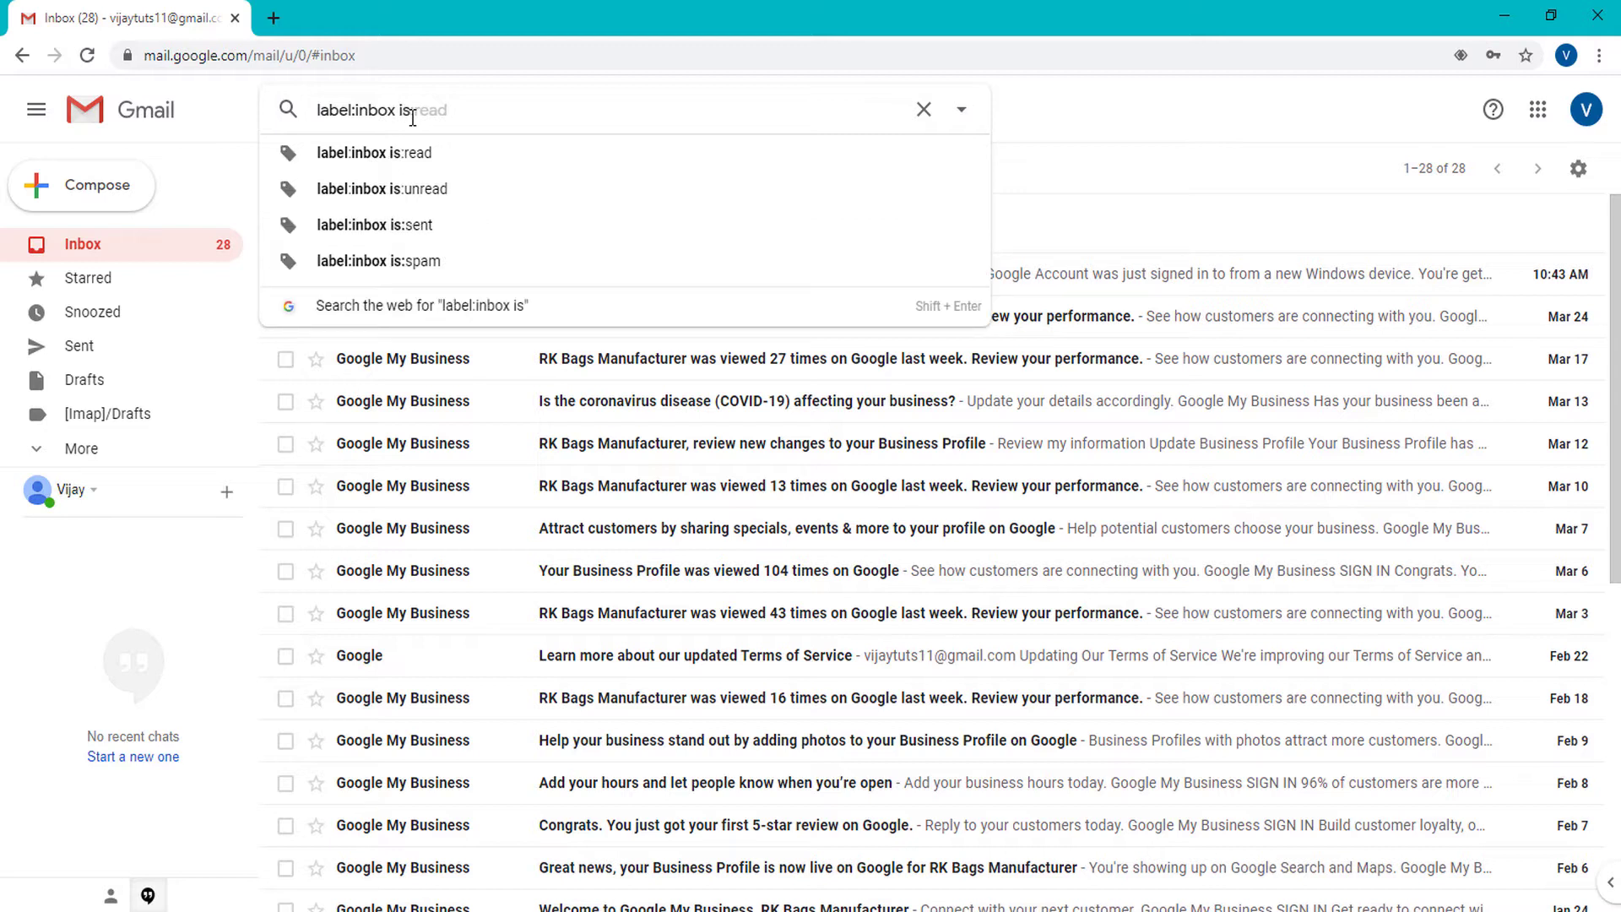
{"action": "type", "text": ":"}
{"action": "type", "text": "read"}
{"action": "key", "text": "Return"}
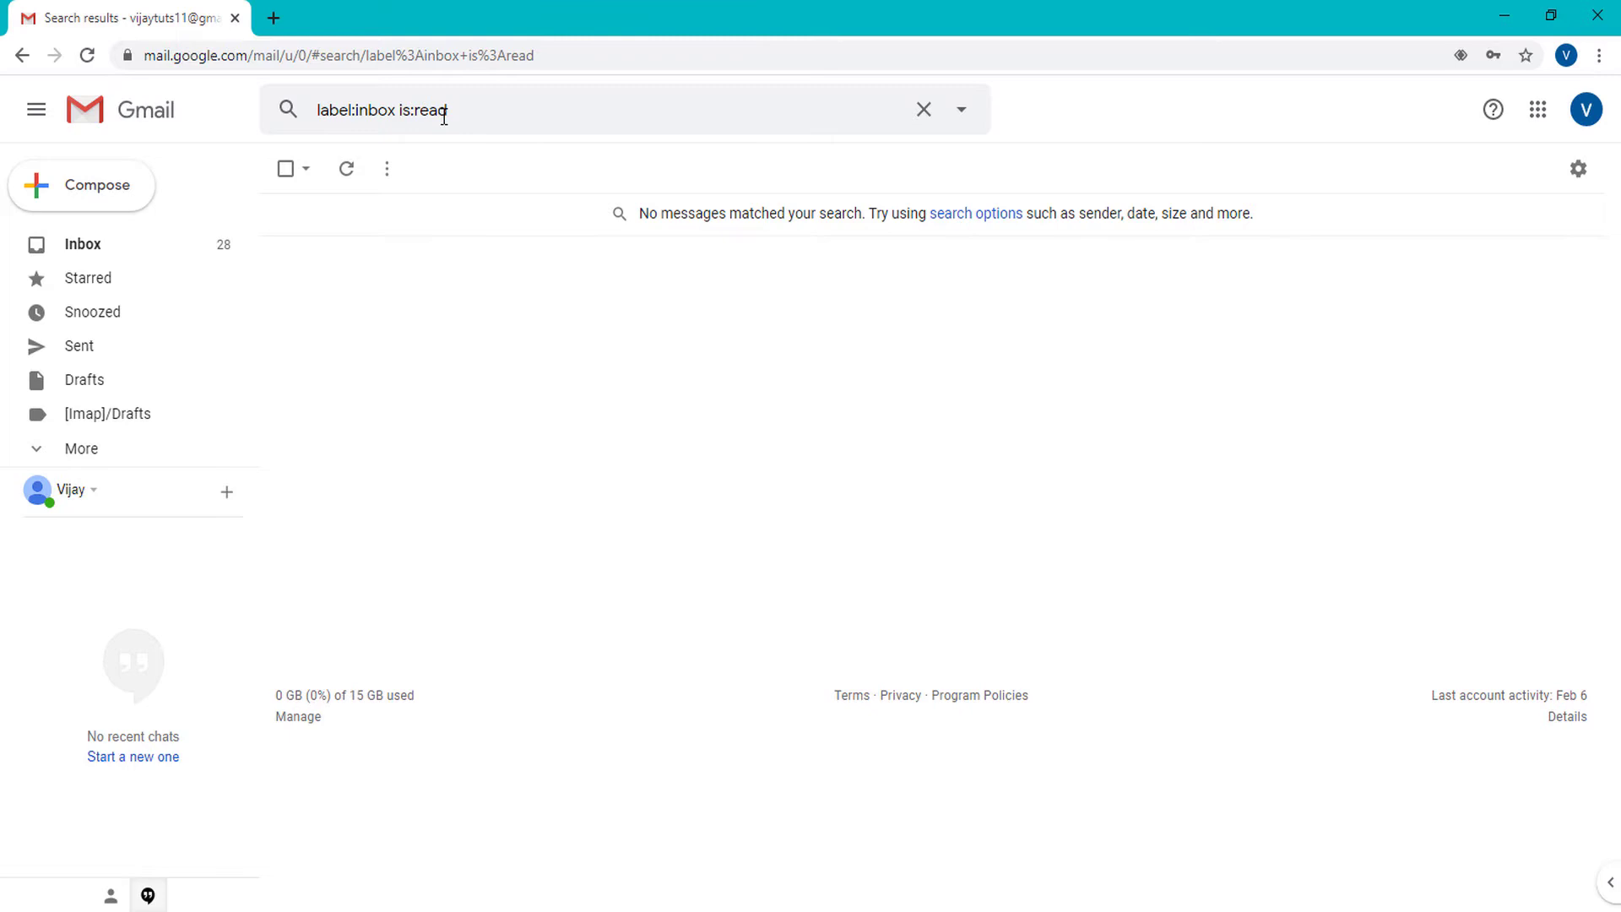
- Change the query to label:inbox is:unread and run it to list 29 unread conversations
{"action": "left_click", "coordinate": [457, 116]}
{"action": "key", "text": "BackSpace"}
{"action": "key", "text": "BackSpace"}
{"action": "key", "text": "BackSpace"}
{"action": "key", "text": "BackSpace"}
{"action": "type", "text": "u"}
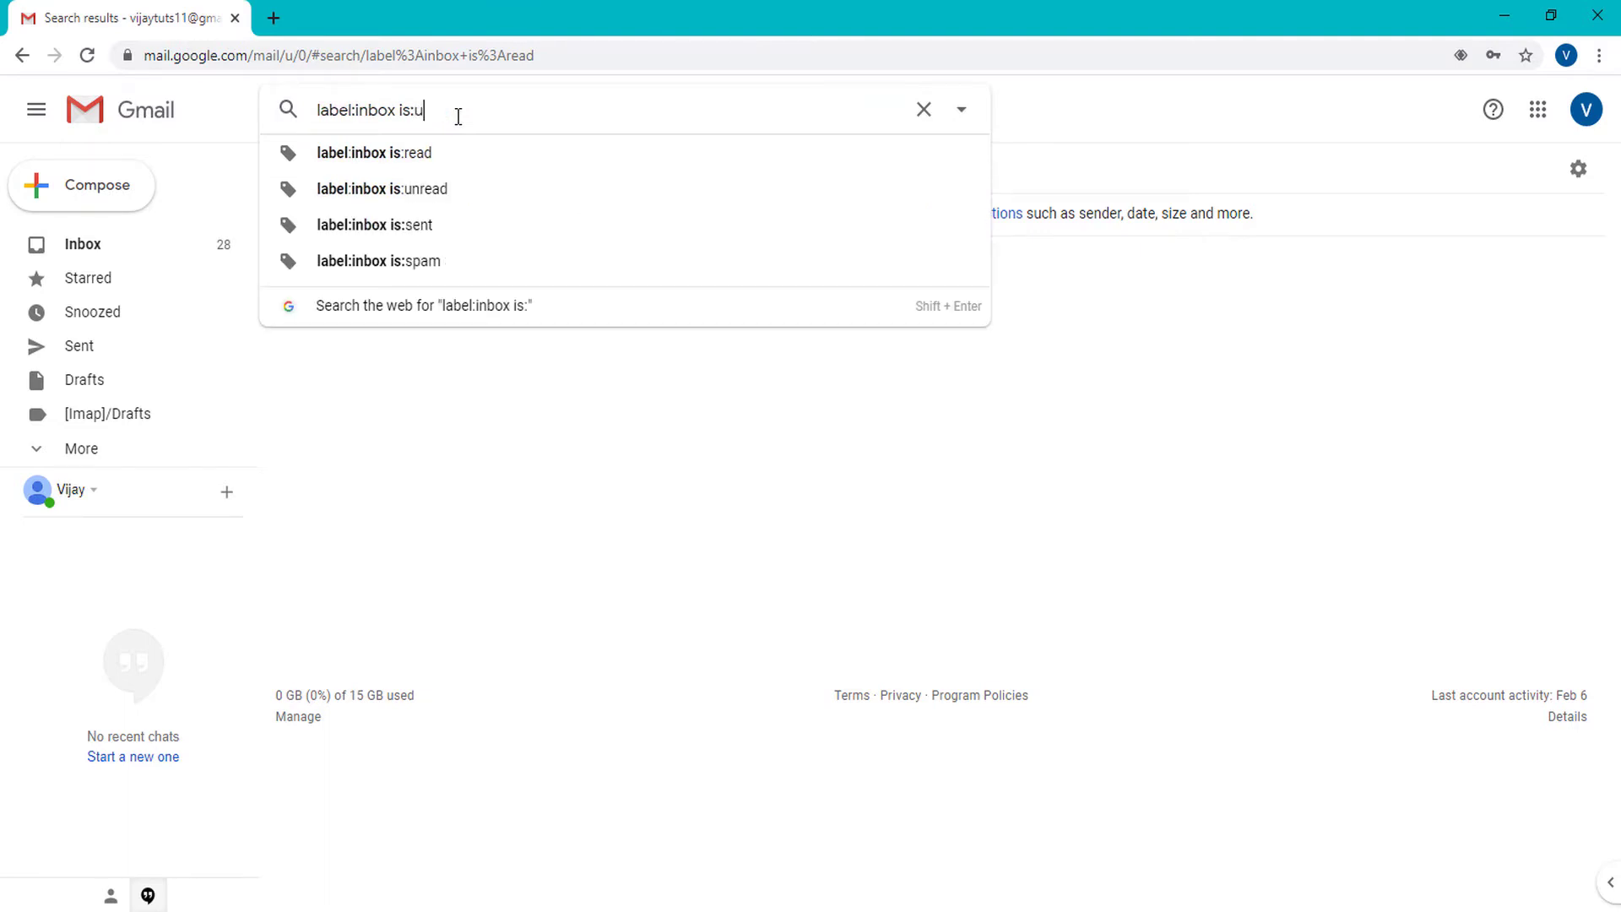
{"action": "type", "text": "ndrea"}
{"action": "key", "text": "BackSpace"}
{"action": "key", "text": "BackSpace"}
{"action": "key", "text": "BackSpace"}
{"action": "key", "text": "BackSpace"}
{"action": "type", "text": "read"}
{"action": "key", "text": "Return"}
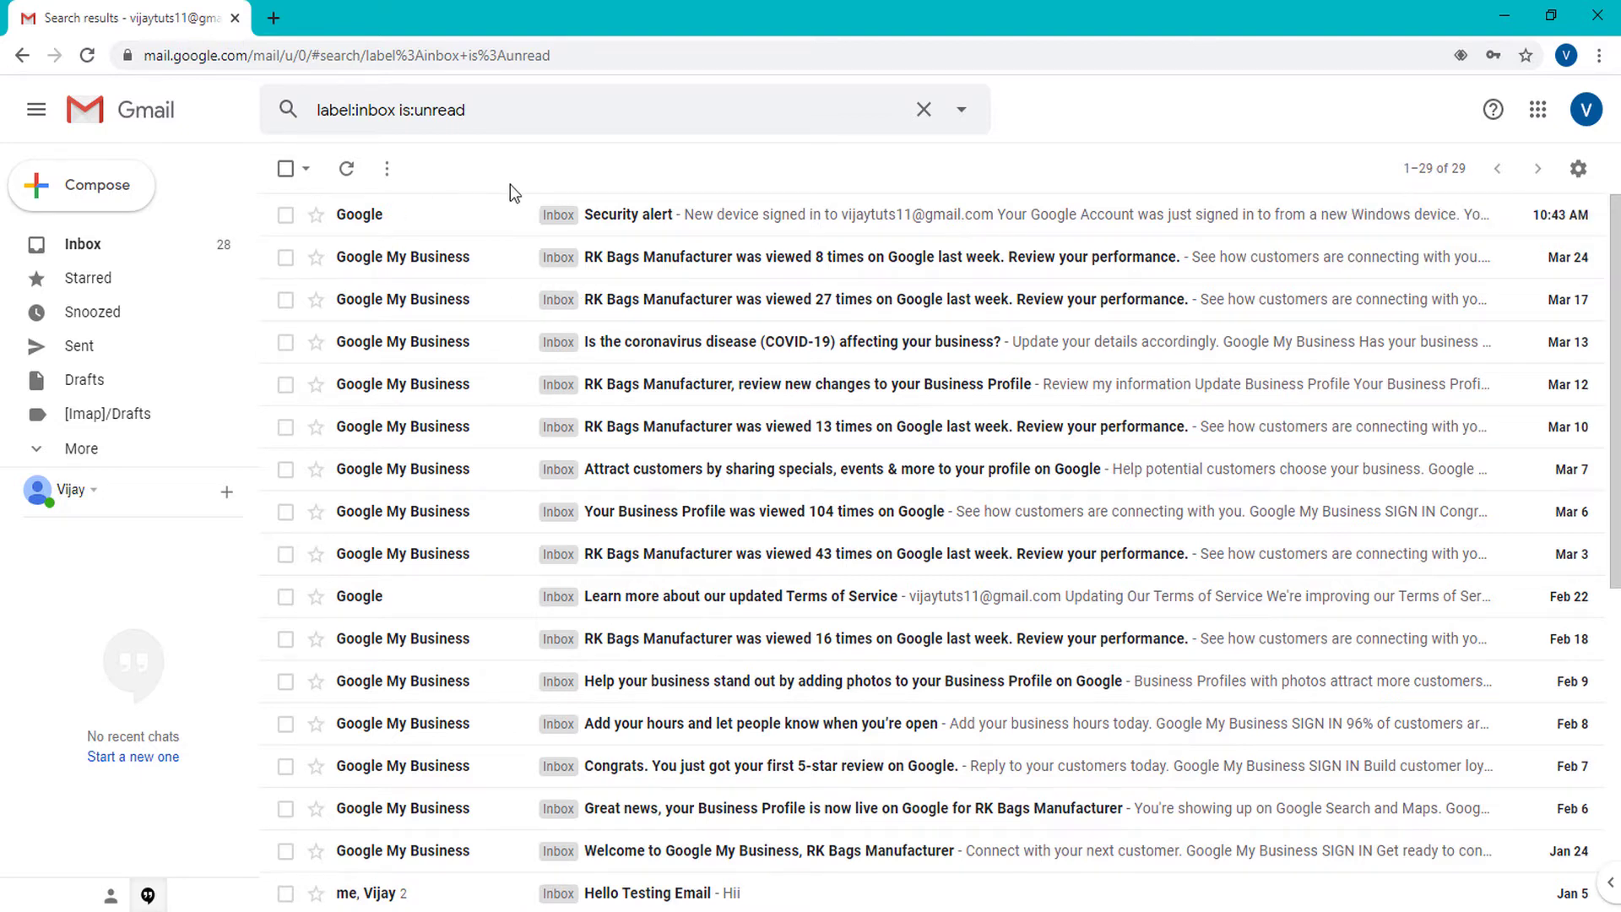
- Mark the 10:43 AM Google Security alert email as read via the More menu
{"action": "left_click", "coordinate": [286, 216]}
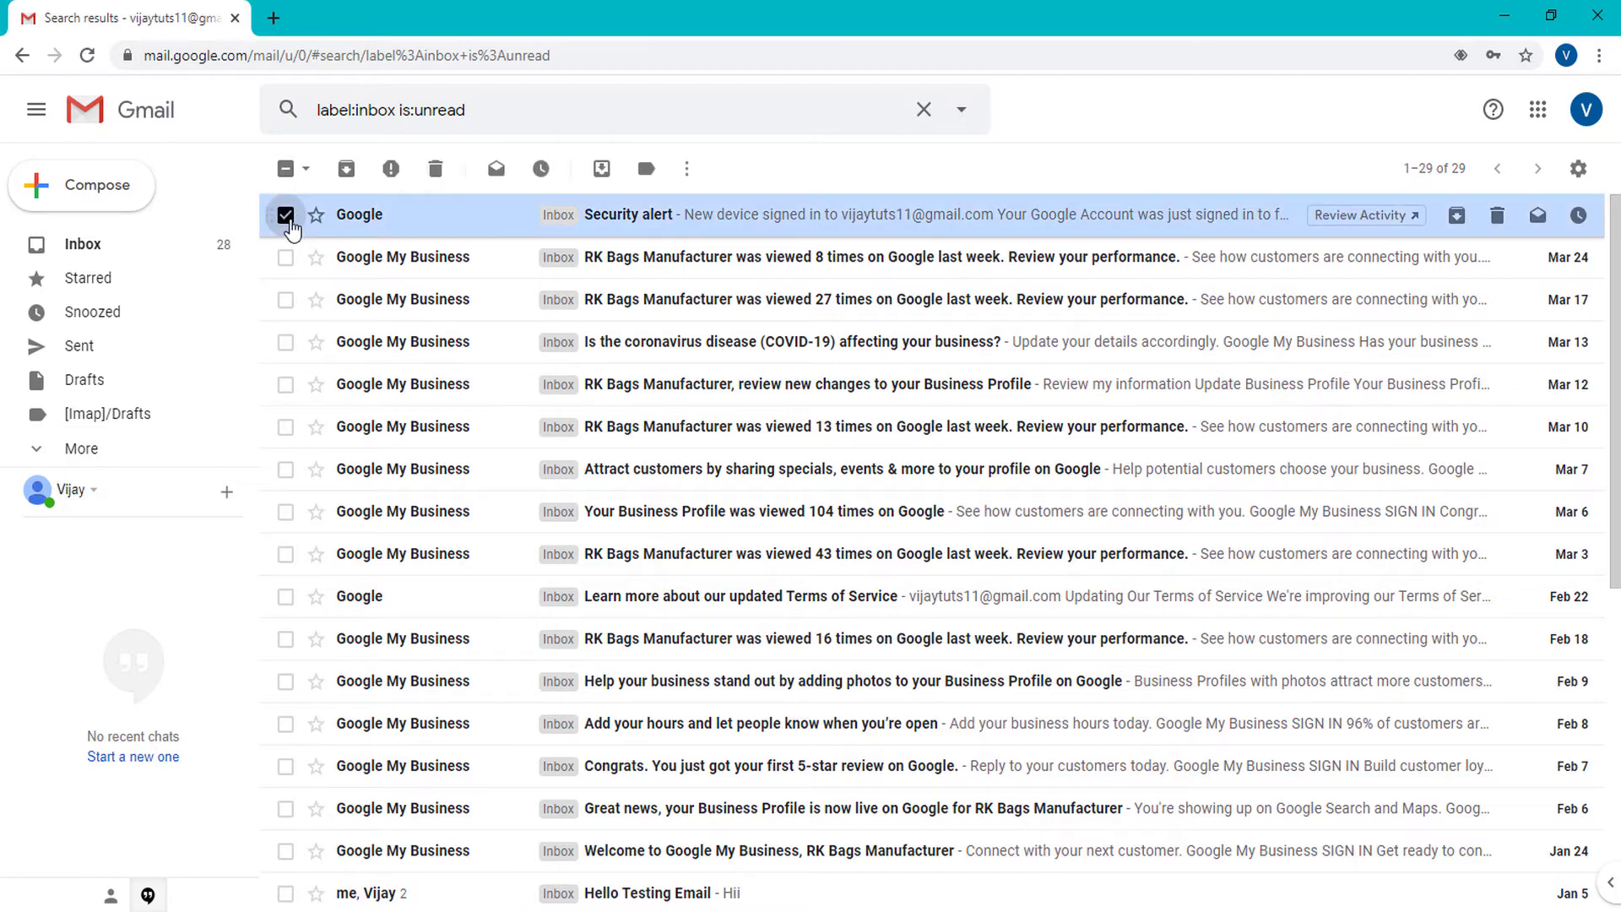
{"action": "left_click", "coordinate": [685, 169]}
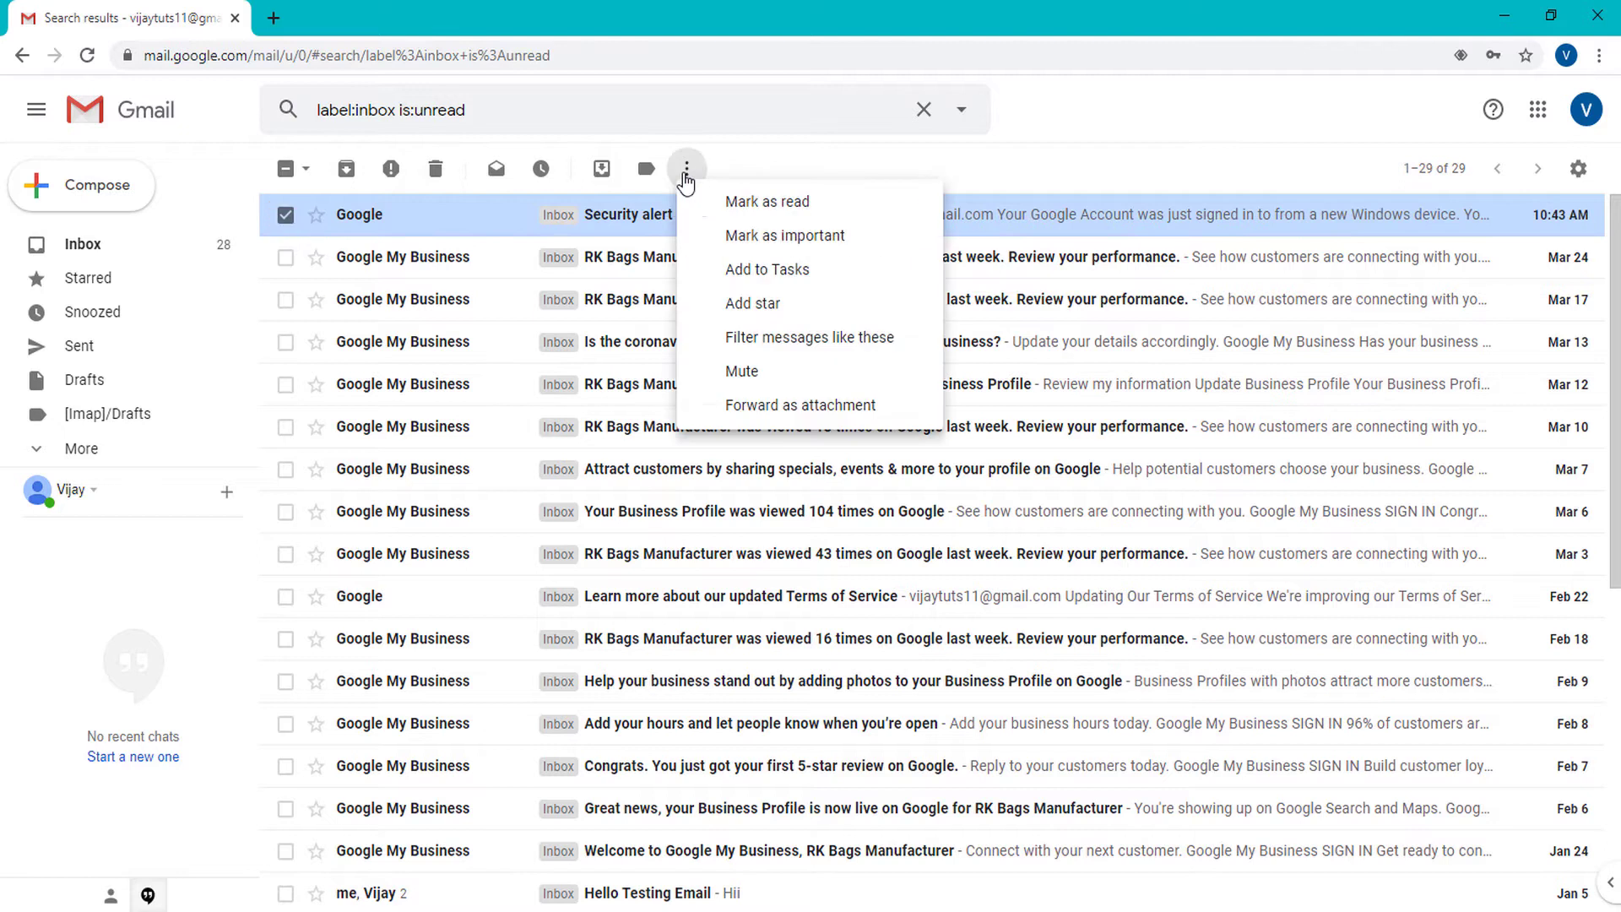
{"action": "left_click", "coordinate": [734, 203]}
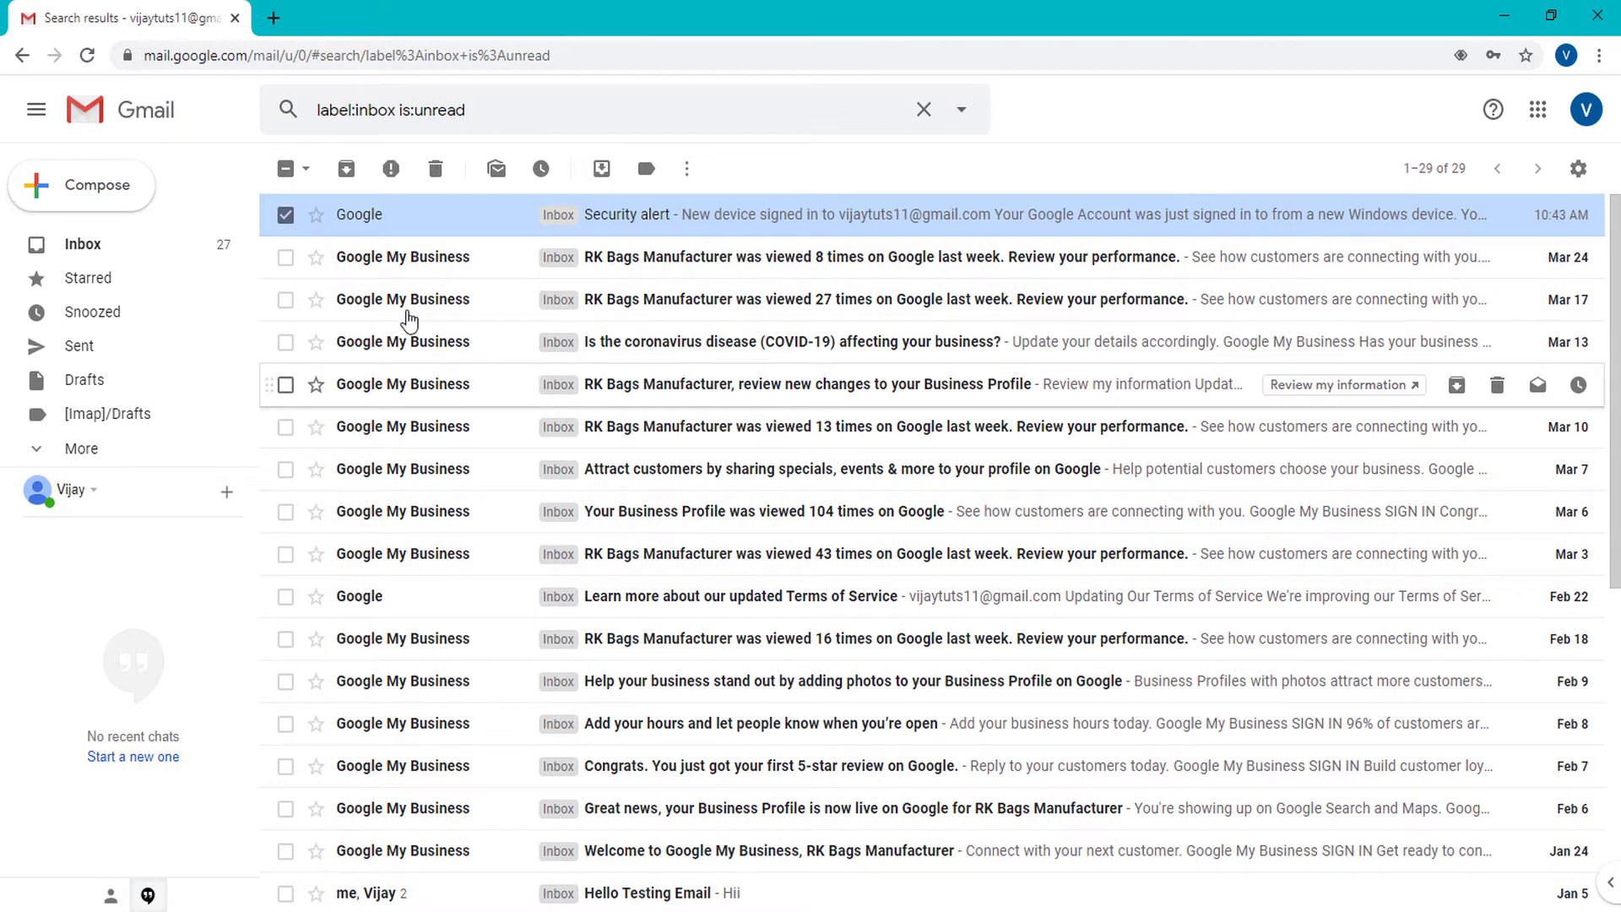
- Select the unread search results and scroll through the listed conversations
{"action": "left_click", "coordinate": [287, 173]}
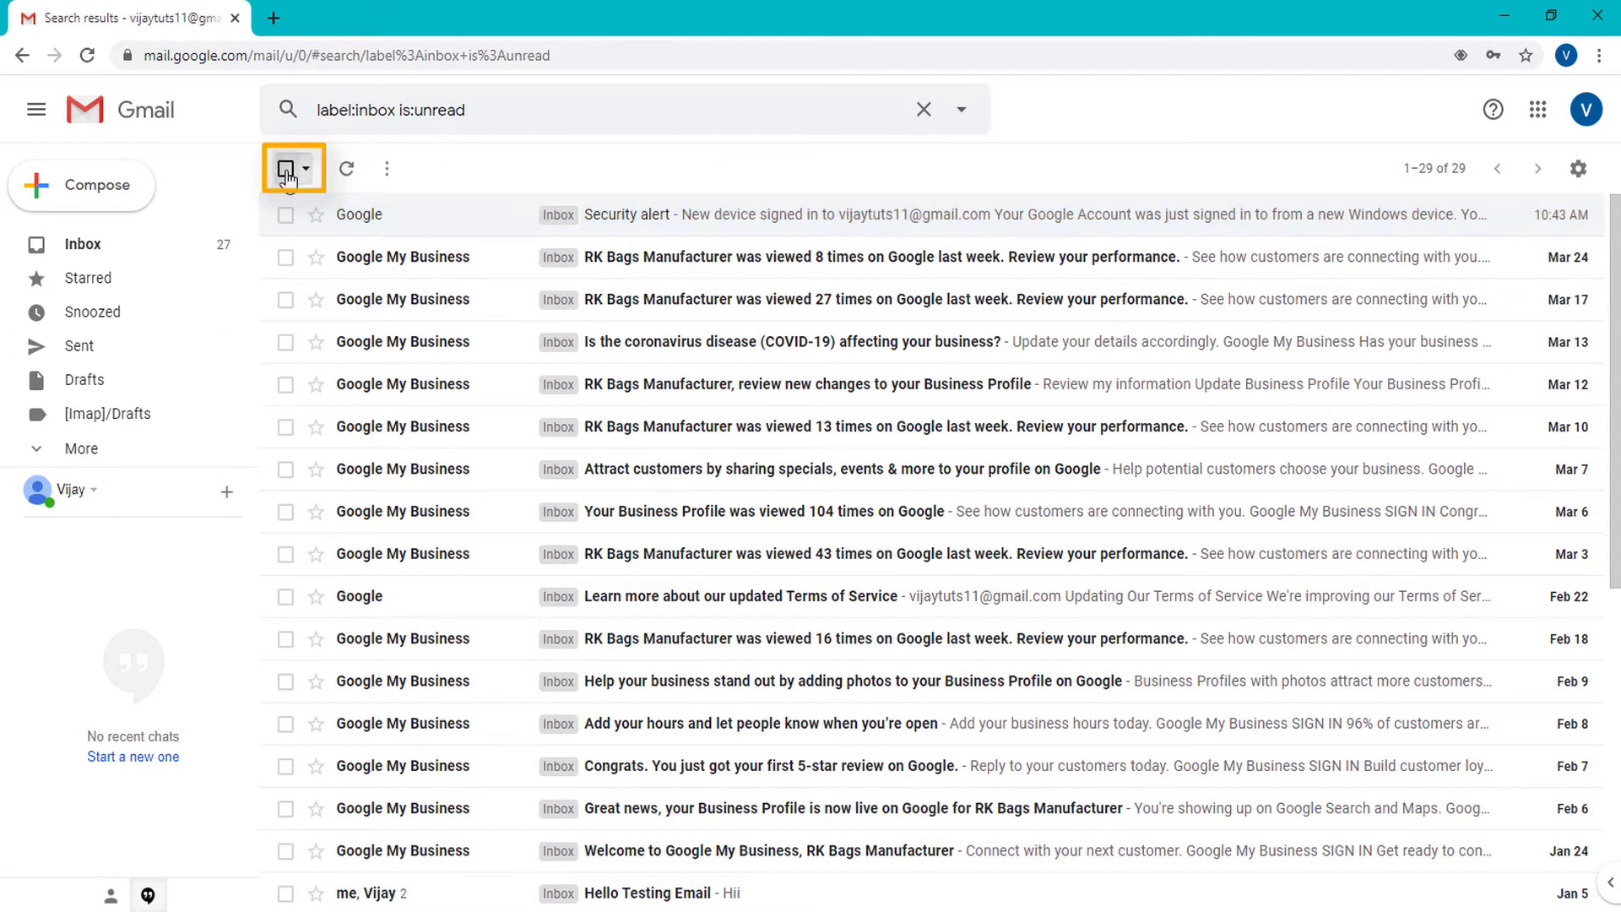
{"action": "left_click", "coordinate": [287, 173]}
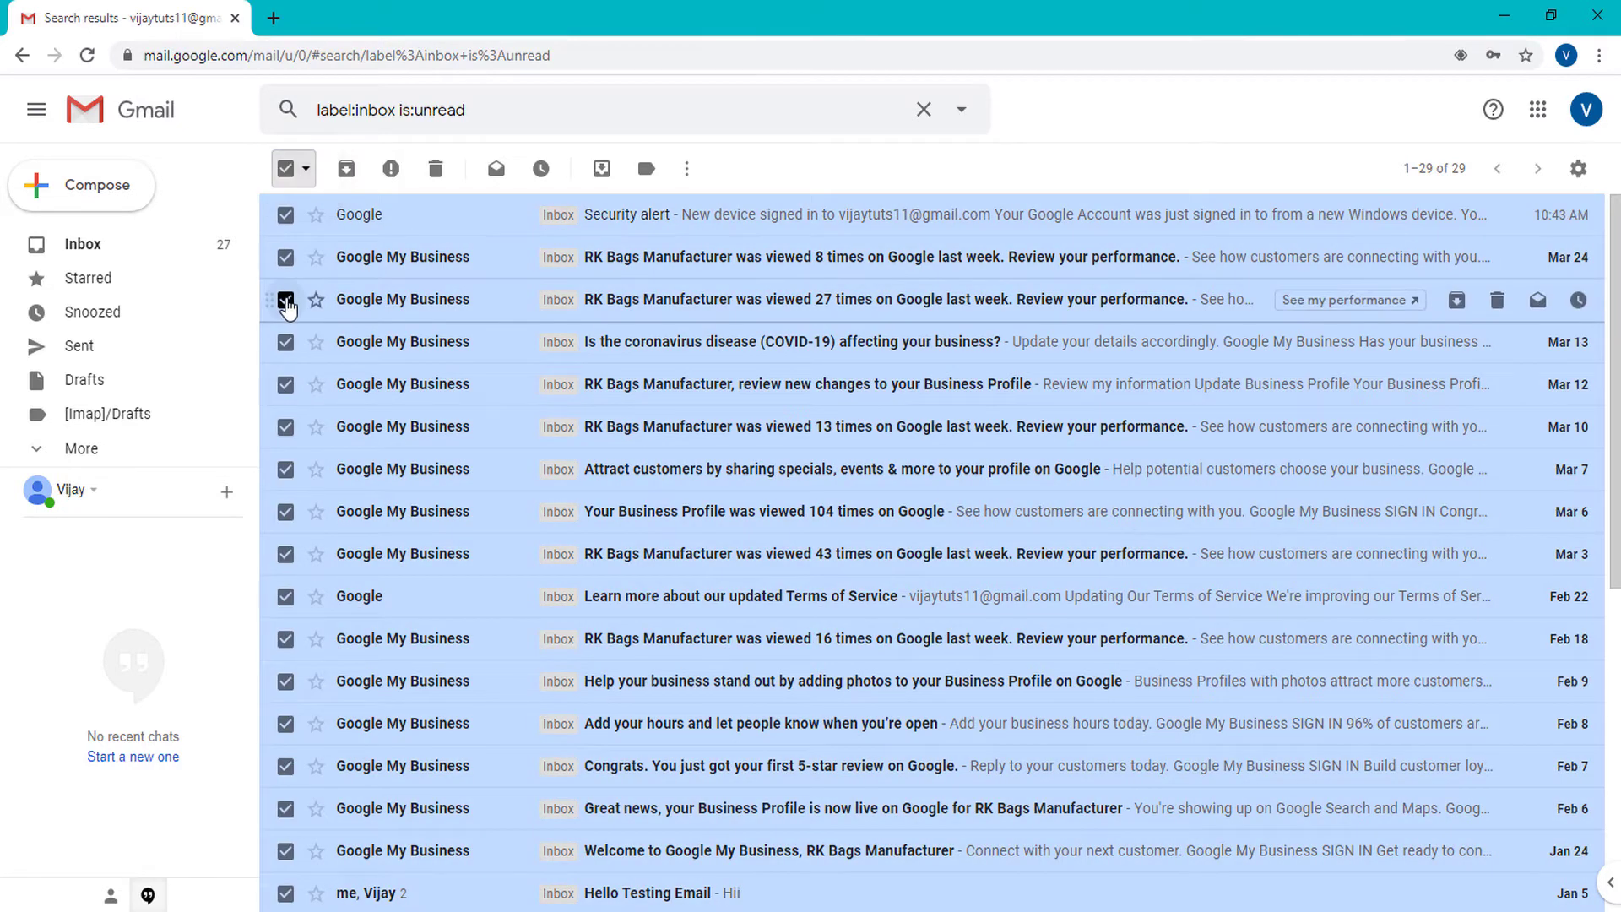
{"action": "scroll", "coordinate": [329, 568], "scroll_direction": "down", "scroll_amount": 7}
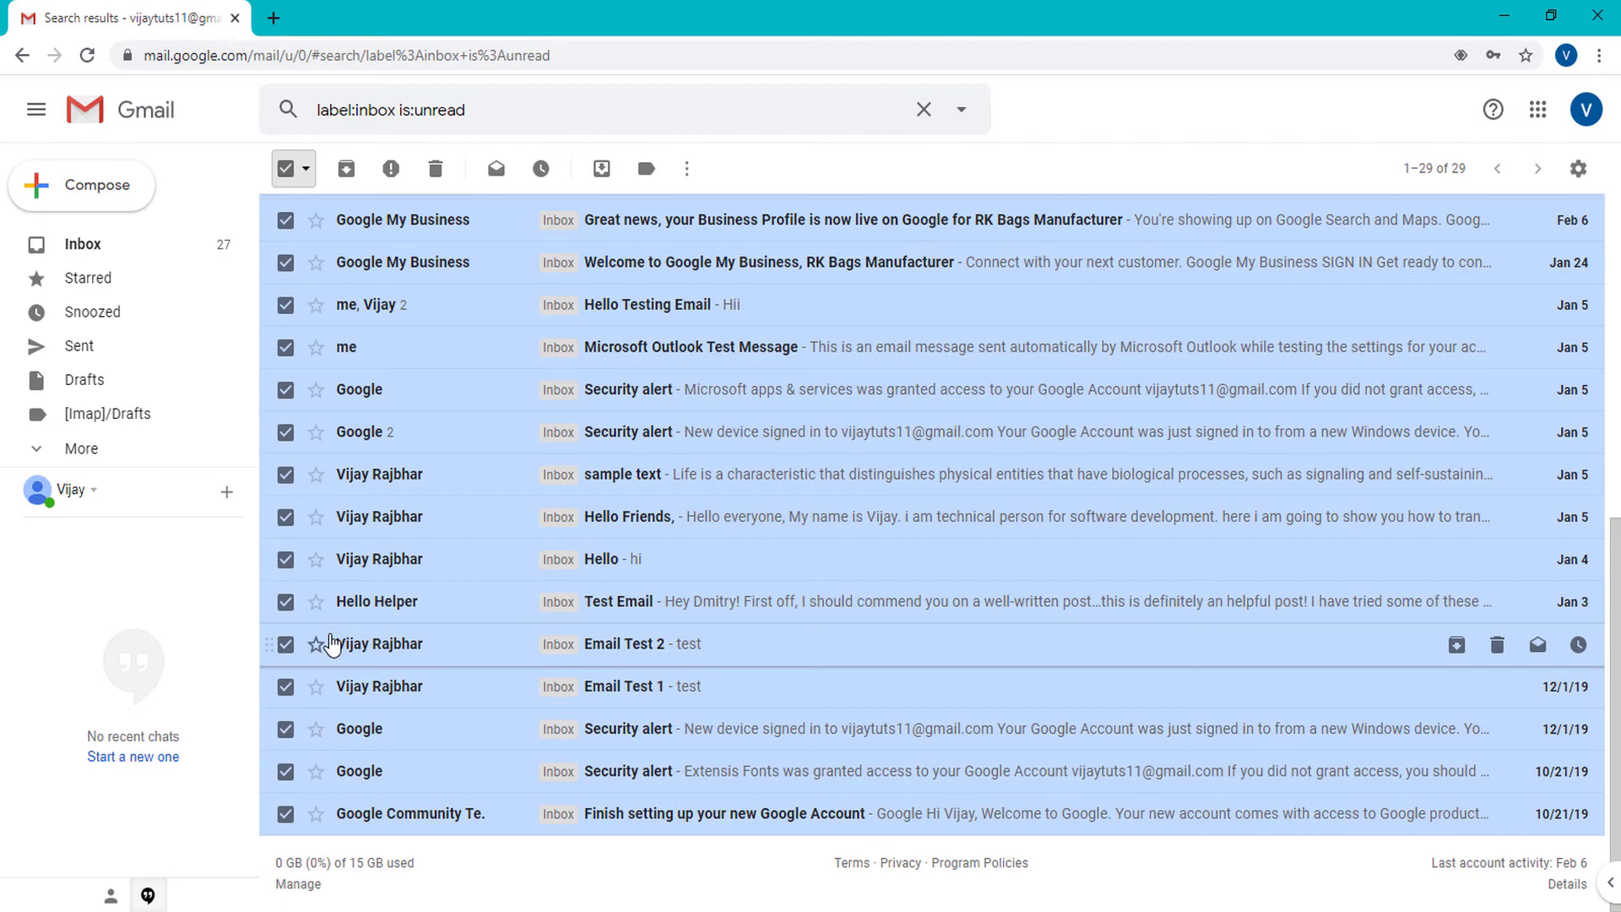
{"action": "scroll", "coordinate": [331, 643], "scroll_direction": "up", "scroll_amount": 7}
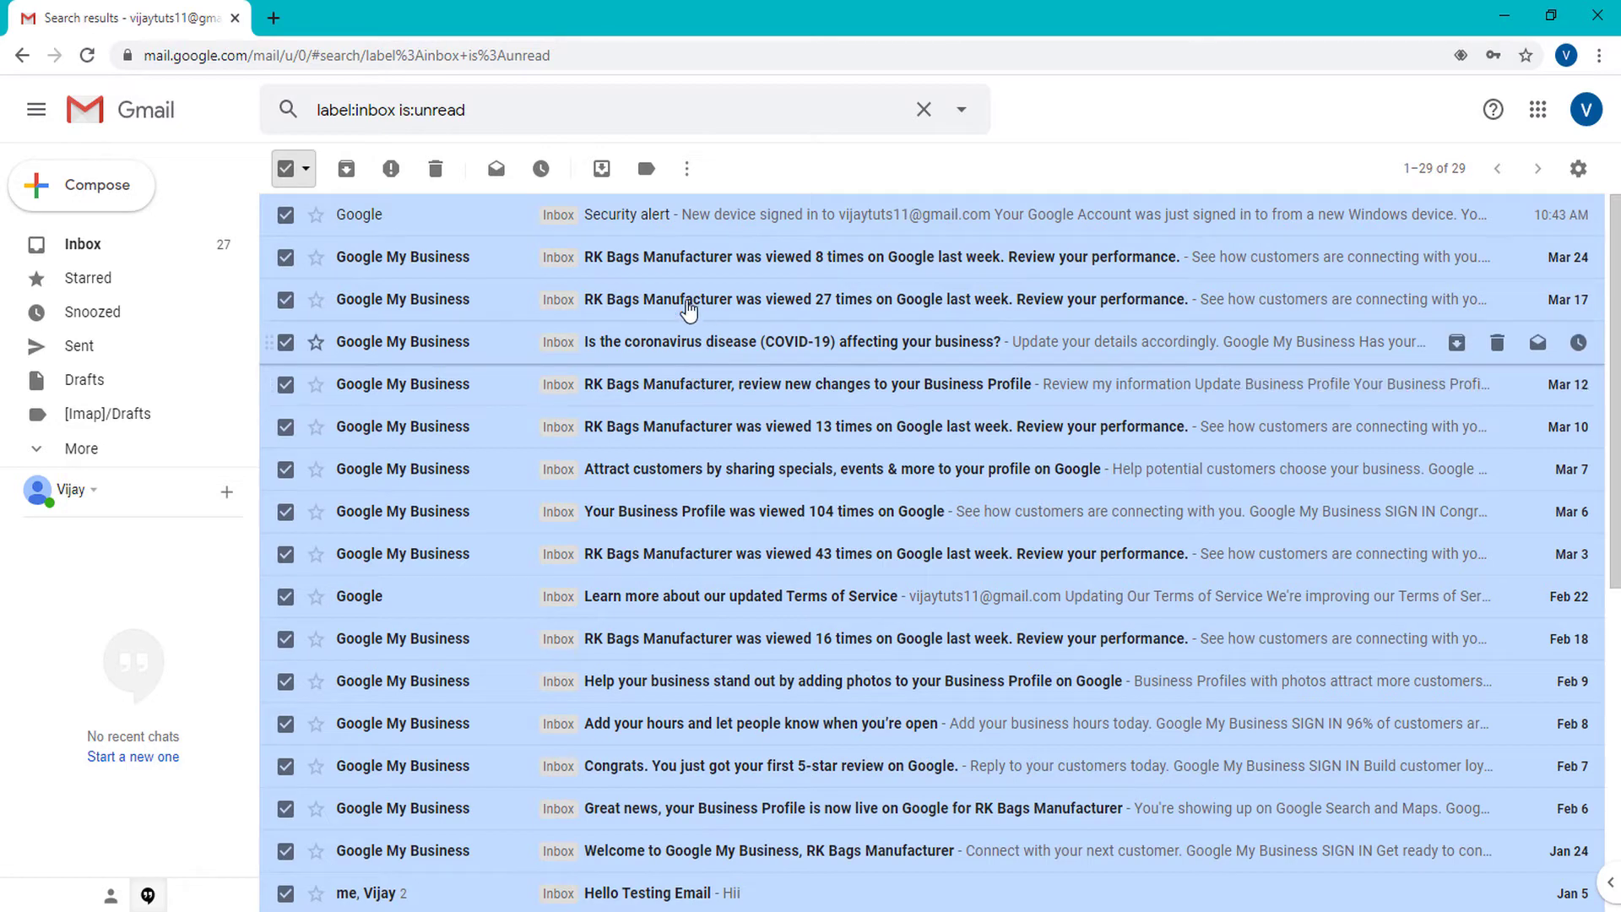
{"action": "scroll", "coordinate": [304, 460], "scroll_direction": "down", "scroll_amount": 6}
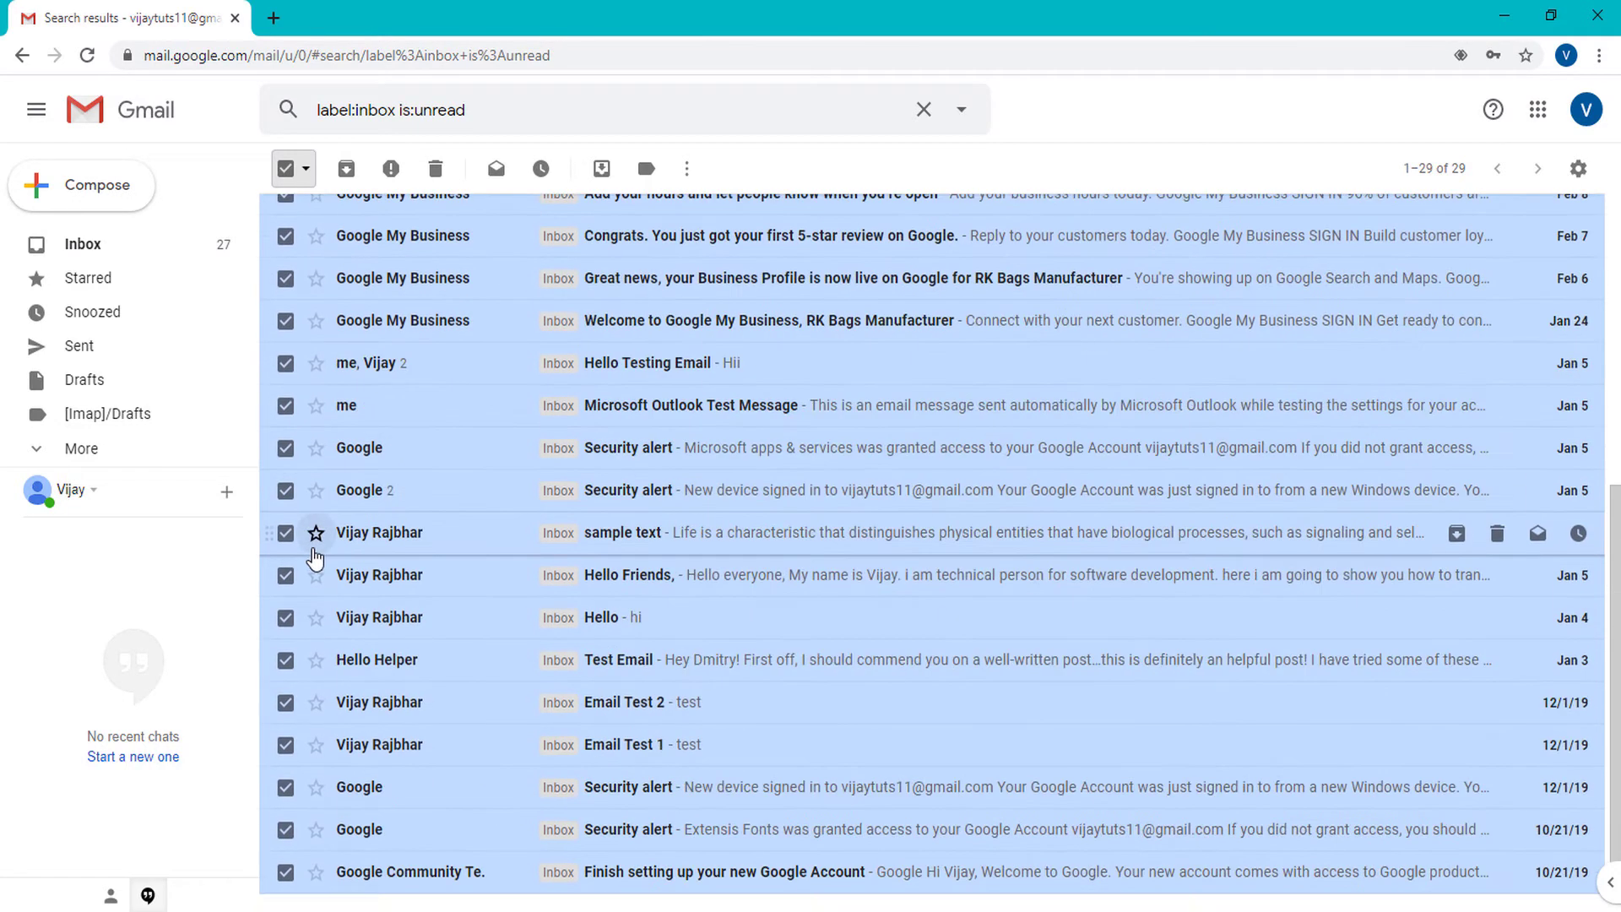
{"action": "scroll", "coordinate": [785, 474], "scroll_direction": "up", "scroll_amount": 2}
{"action": "scroll", "coordinate": [713, 285], "scroll_direction": "up", "scroll_amount": 6}
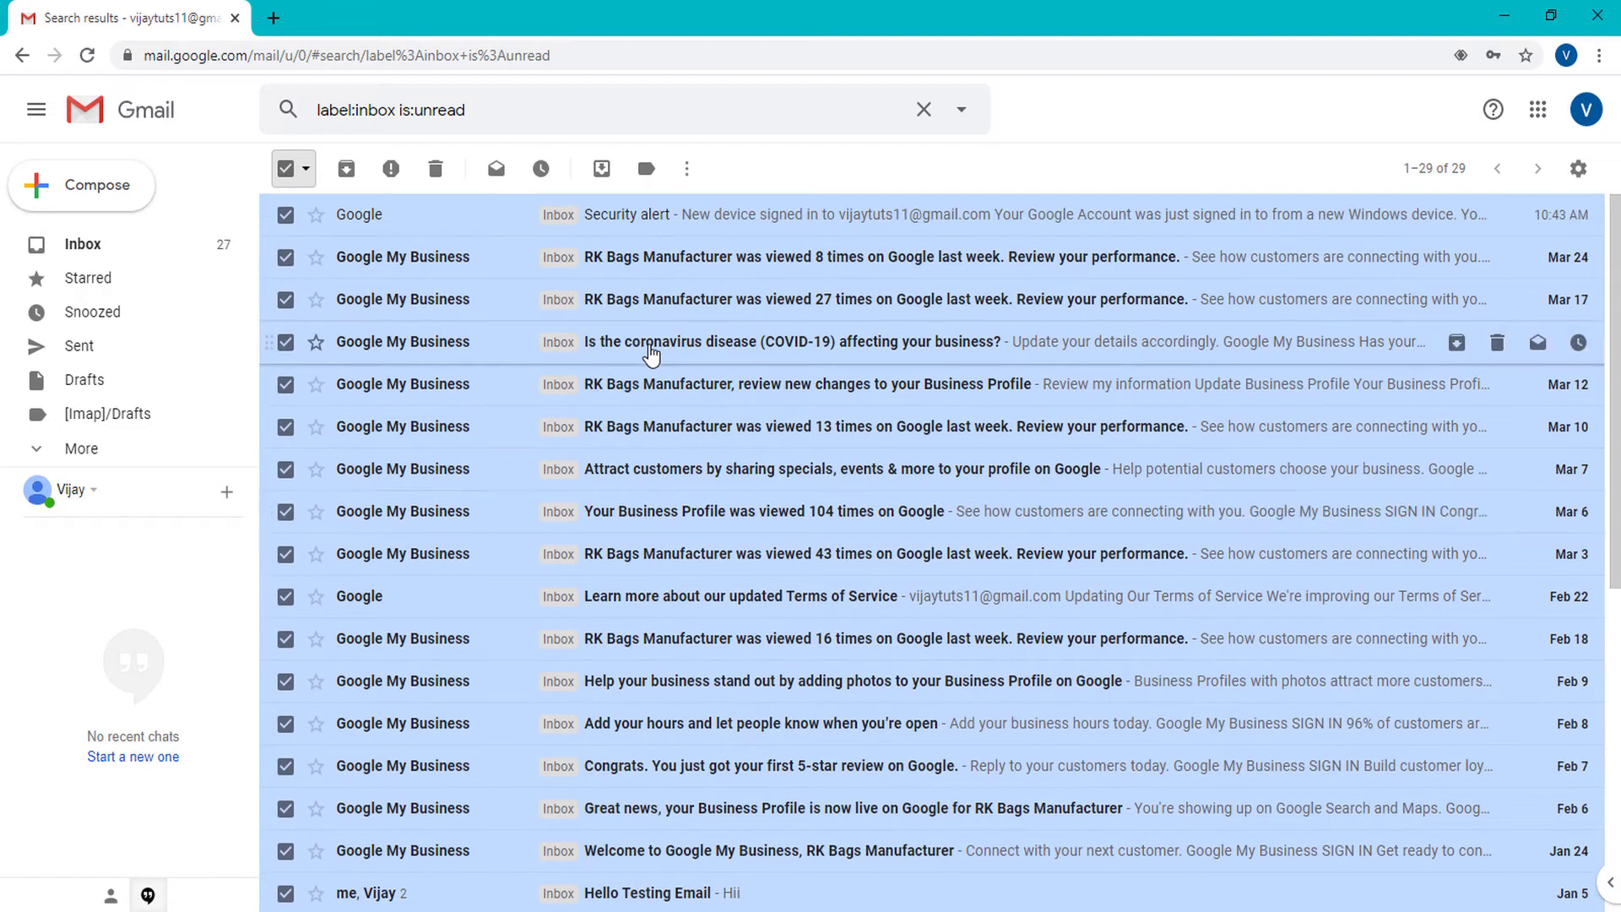
- Choose All from the selection dropdown and mark all 29 conversations as read
{"action": "left_click", "coordinate": [308, 170]}
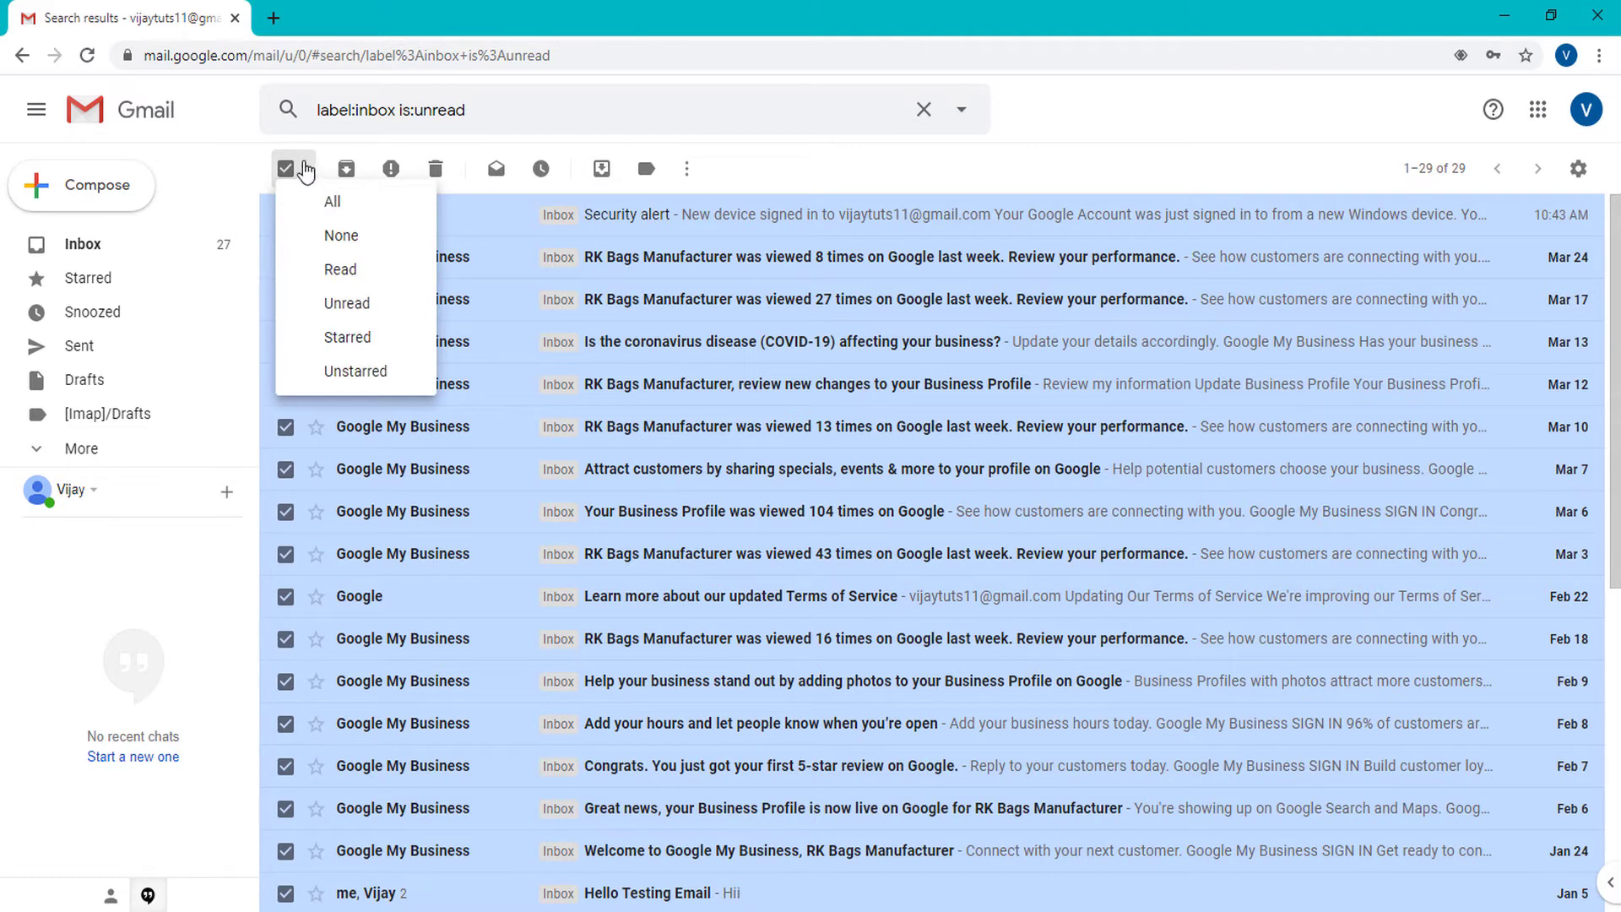
{"action": "left_click", "coordinate": [754, 185]}
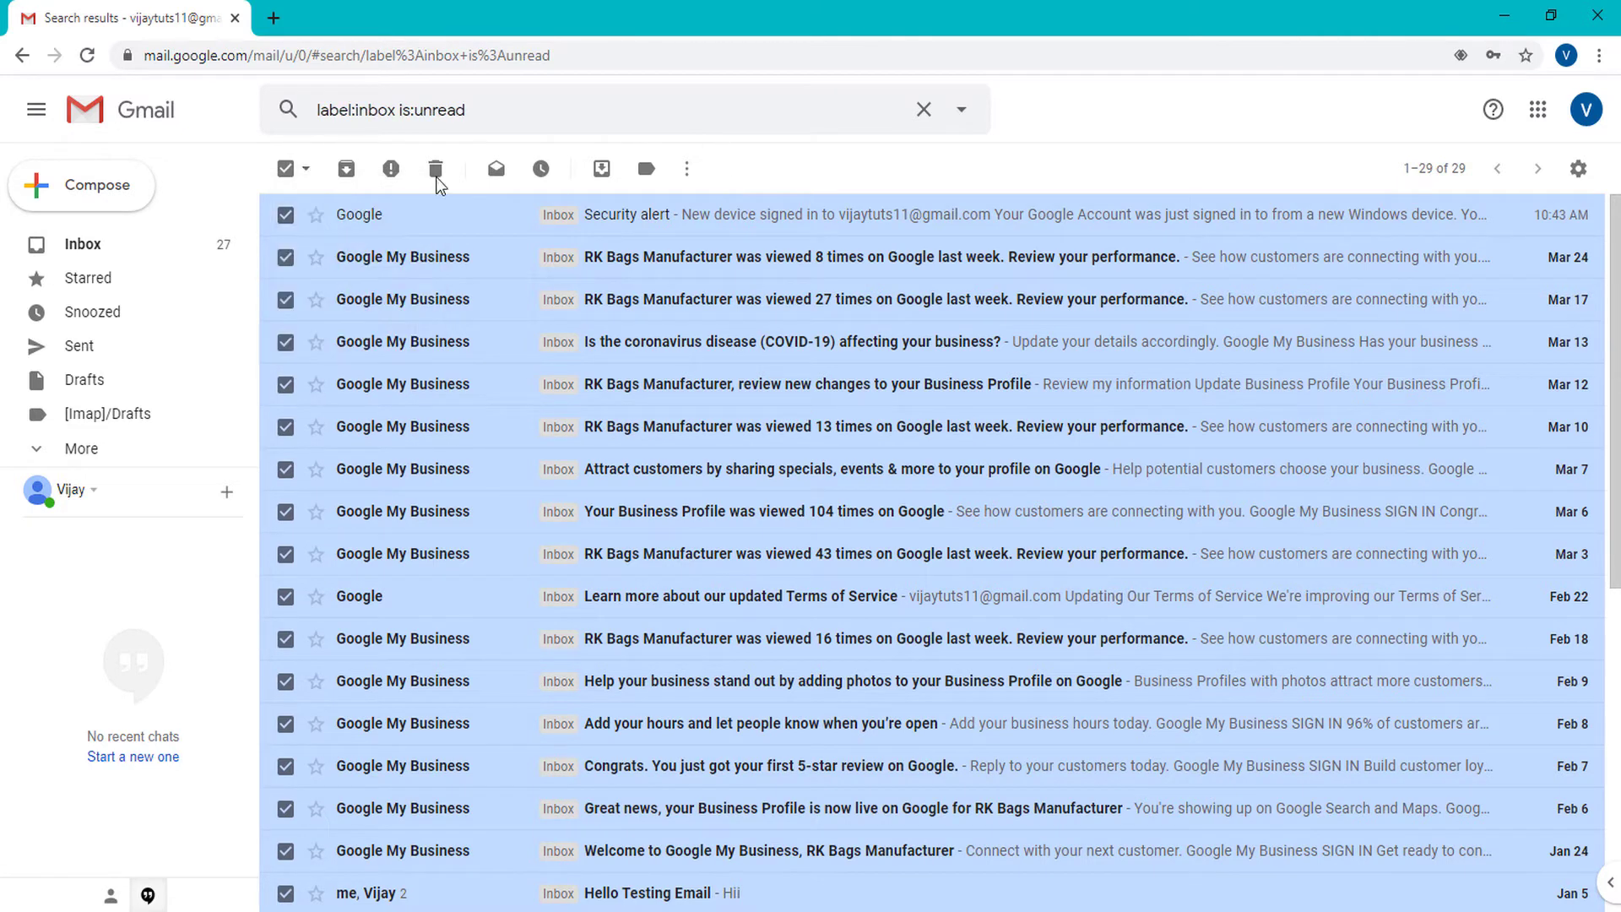
{"action": "left_click", "coordinate": [305, 170]}
{"action": "left_click", "coordinate": [329, 207]}
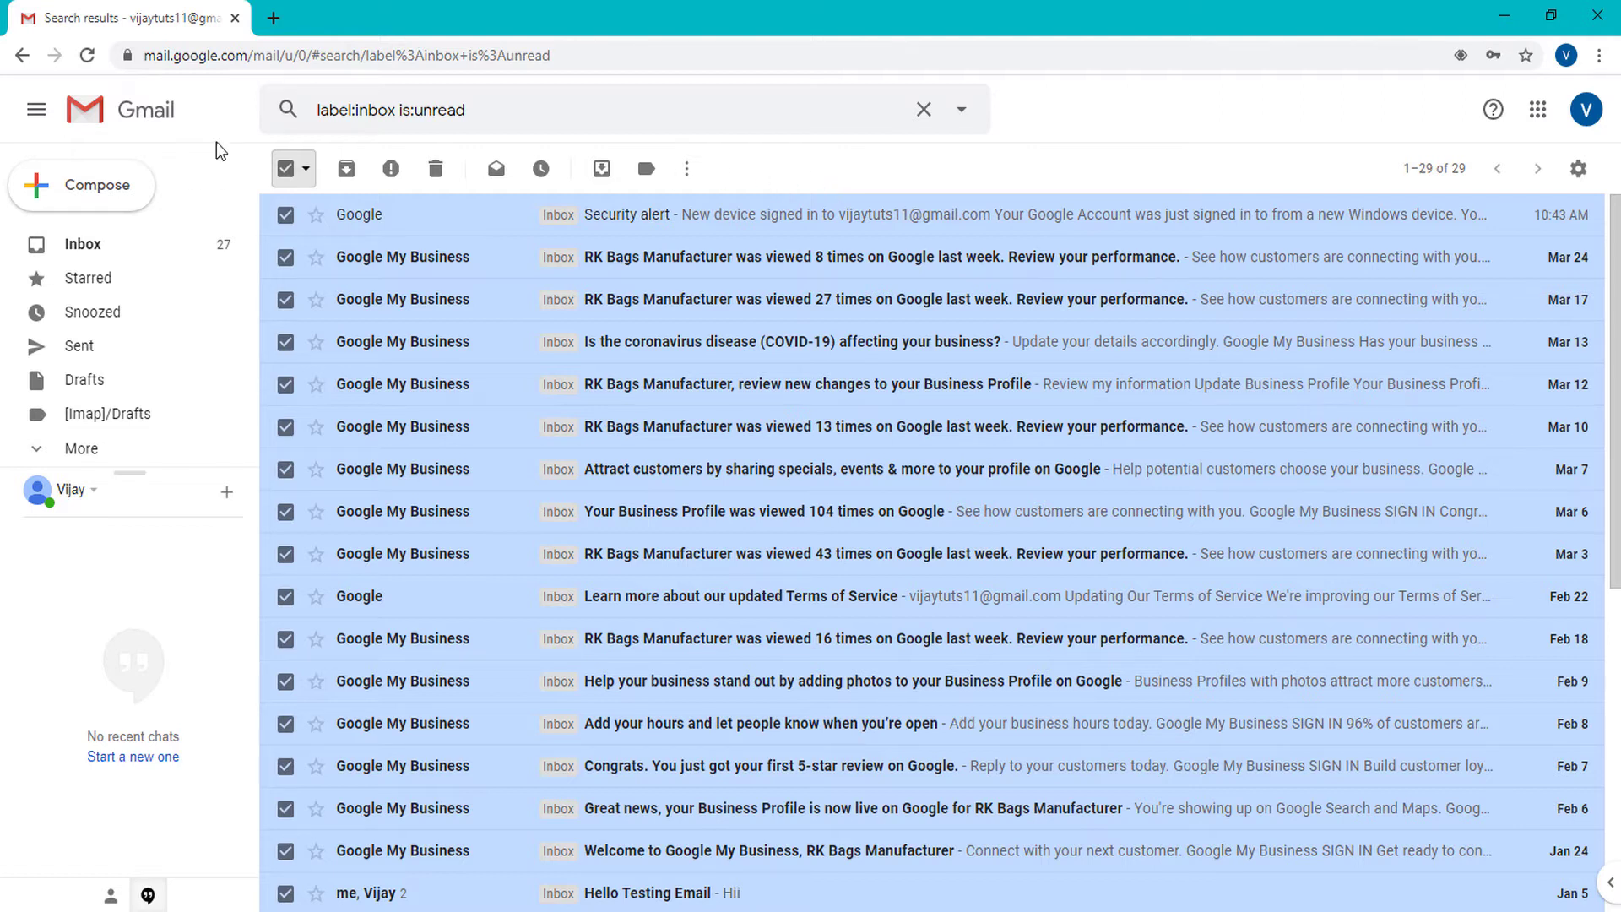
{"action": "left_click", "coordinate": [688, 172]}
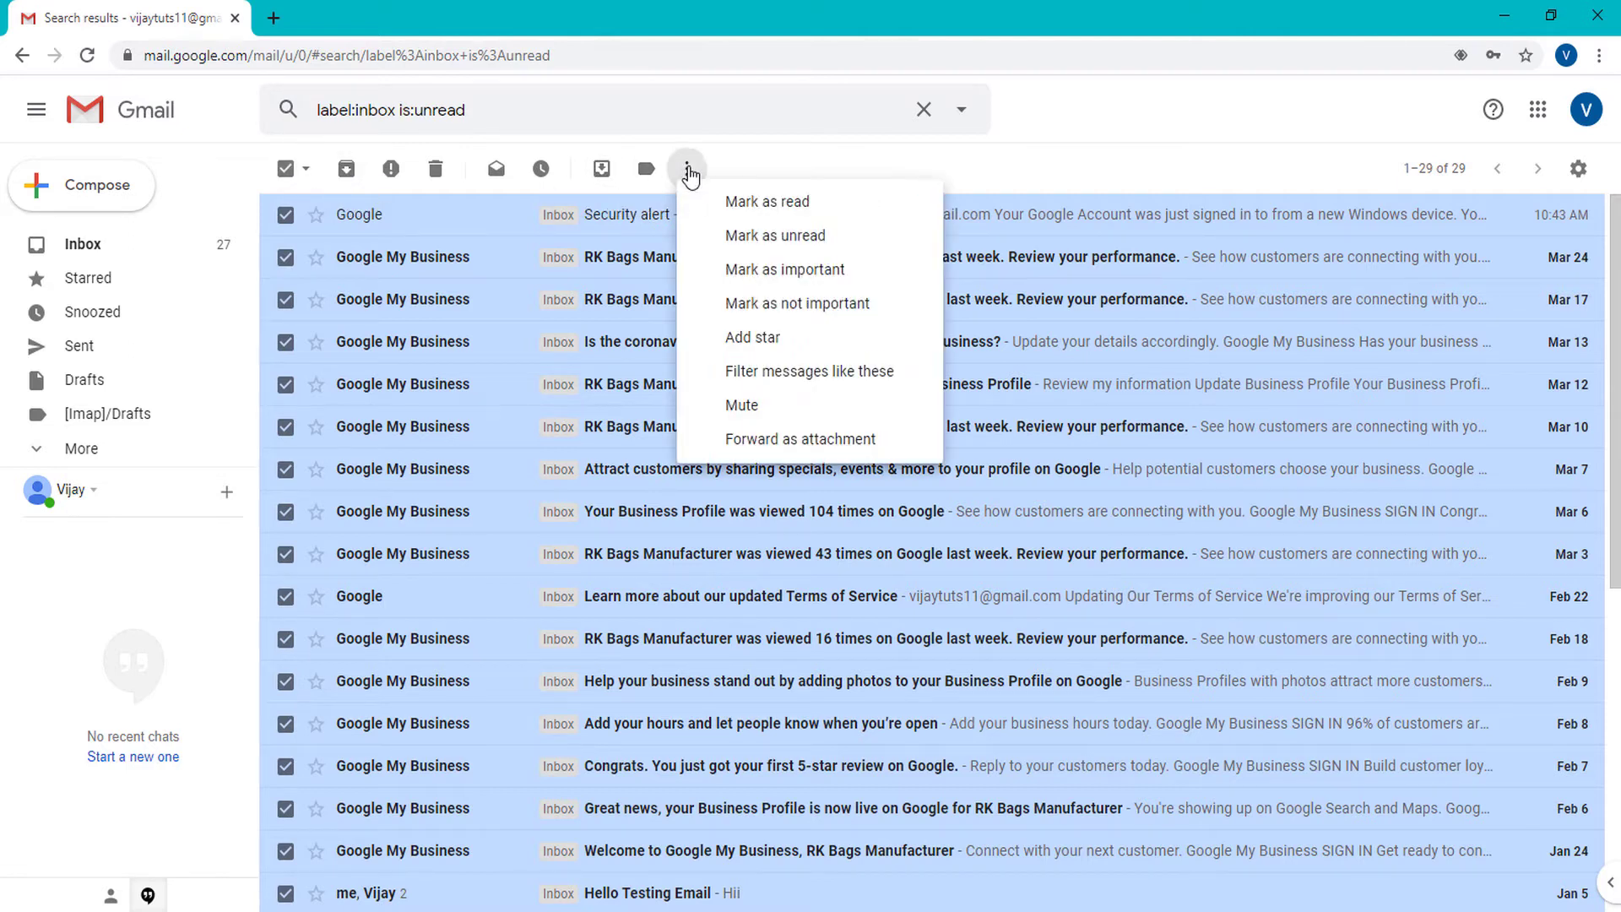
{"action": "left_click", "coordinate": [796, 207]}
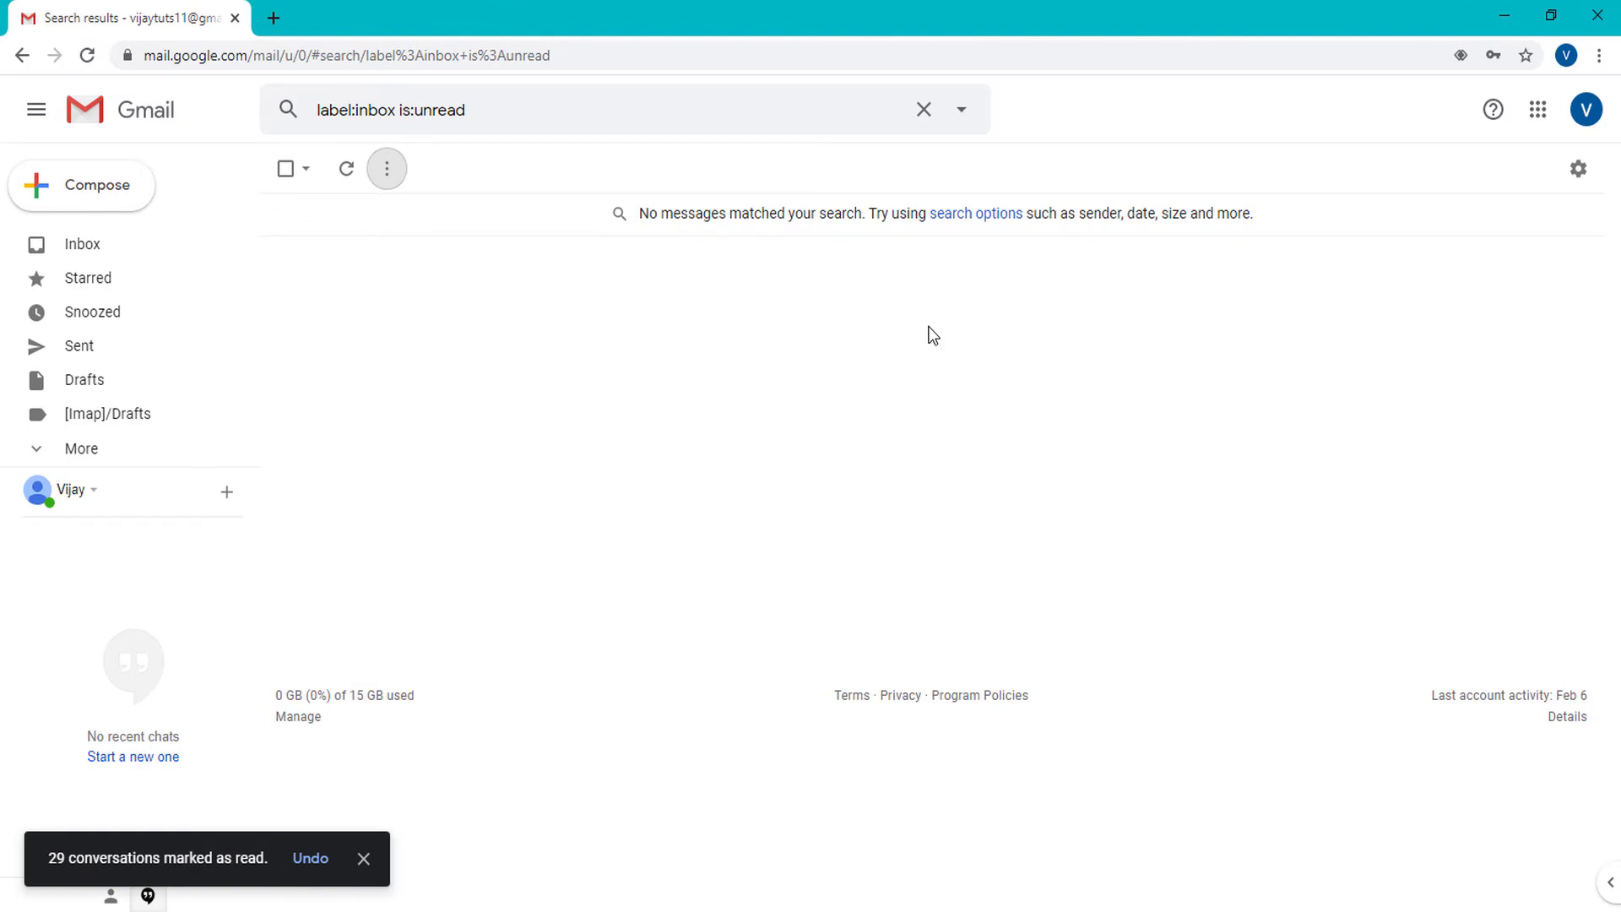
- Go back to the Inbox and scroll through it to check all 28 conversations are read
{"action": "left_click", "coordinate": [89, 246]}
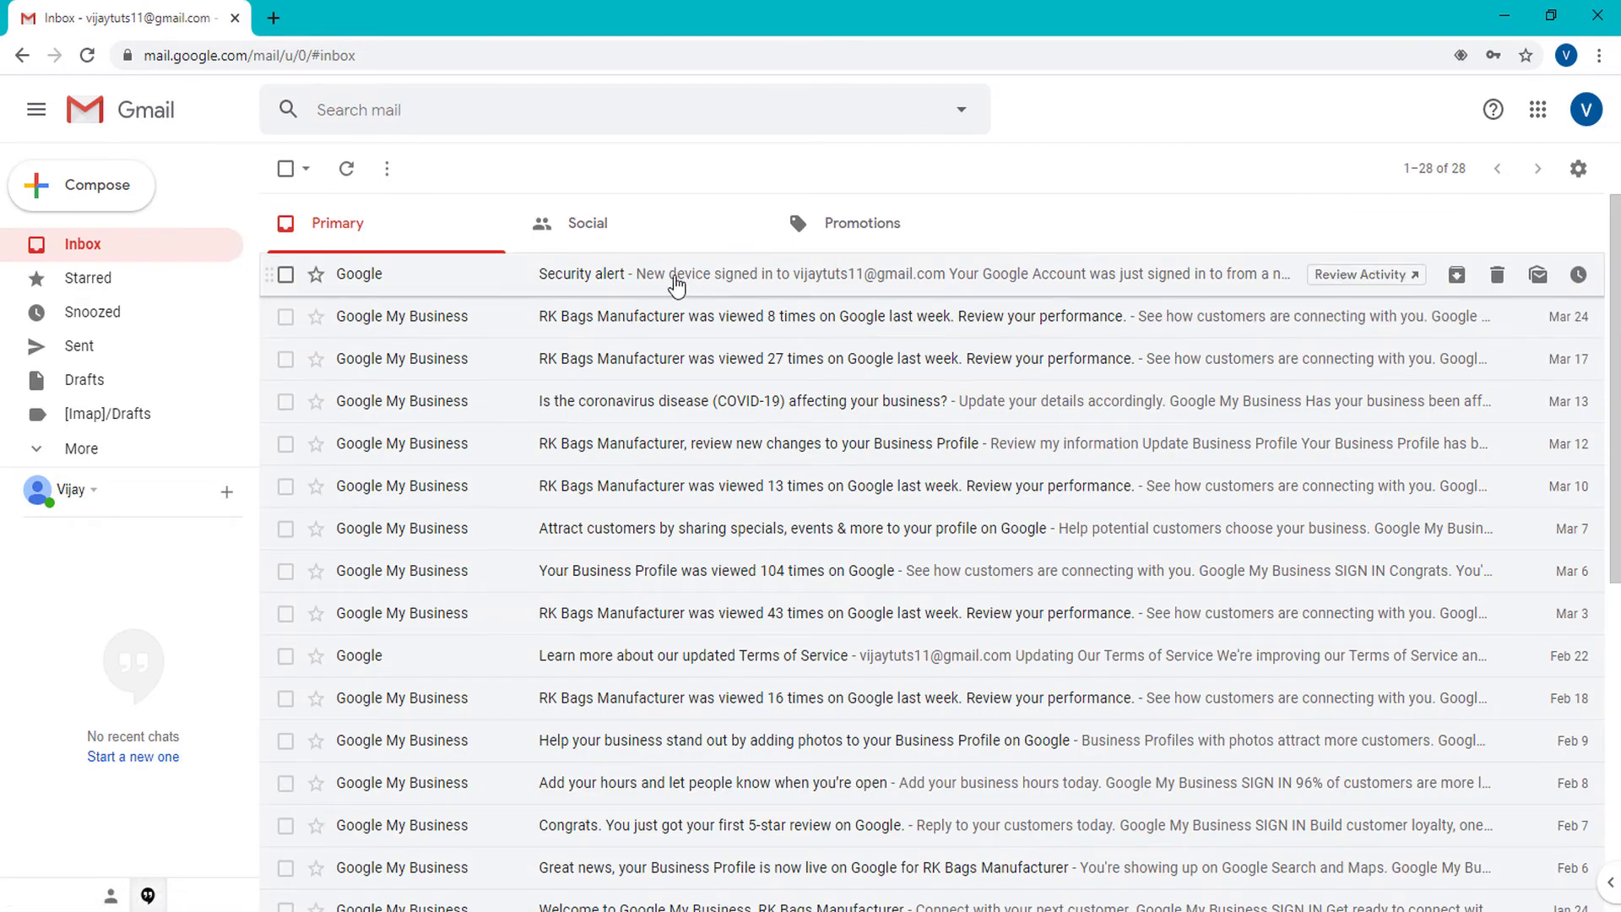
{"action": "scroll", "coordinate": [543, 680], "scroll_direction": "down", "scroll_amount": 5}
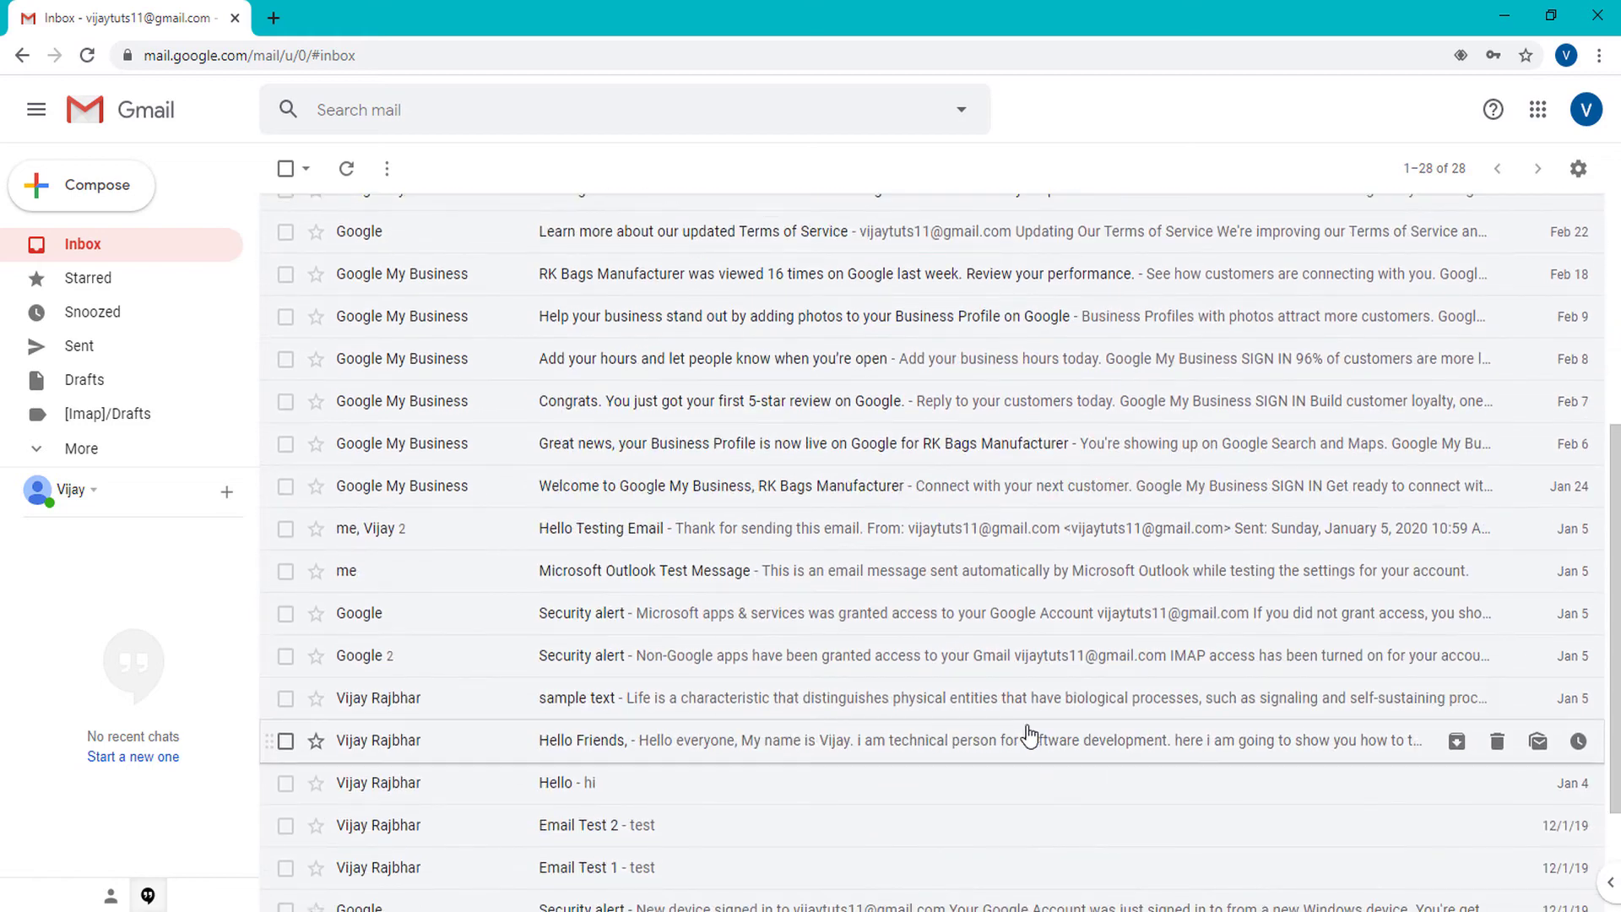
{"action": "scroll", "coordinate": [1250, 702], "scroll_direction": "up", "scroll_amount": 5}
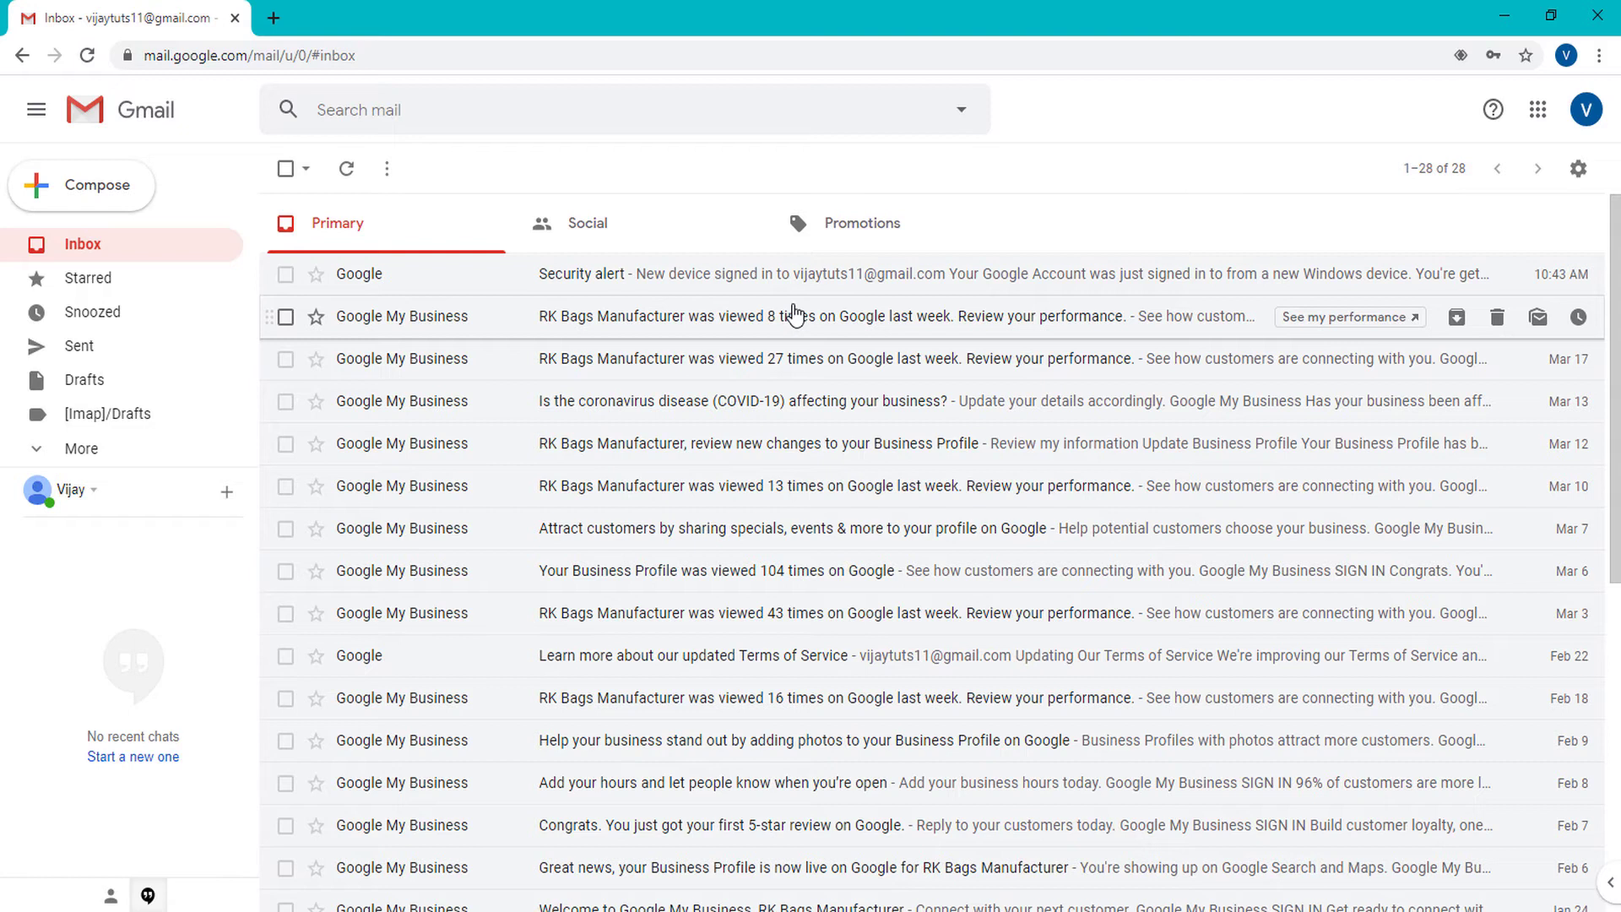
- Search for label:inbox is:read, now returning 29 read inbox conversations
{"action": "left_click", "coordinate": [286, 170]}
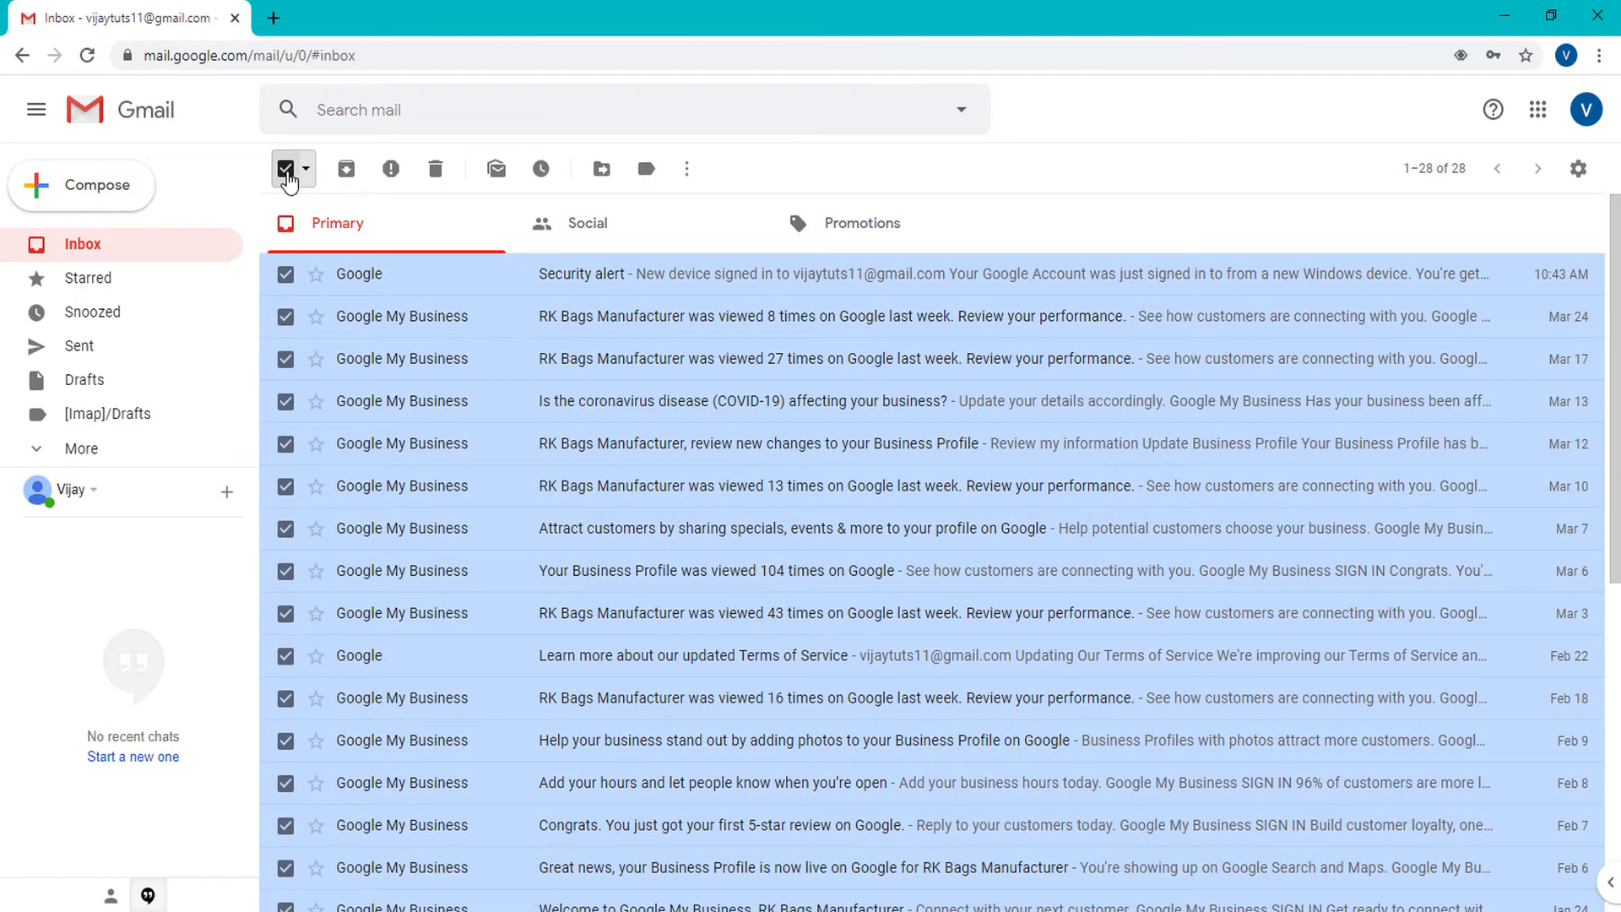
{"action": "left_click", "coordinate": [382, 110]}
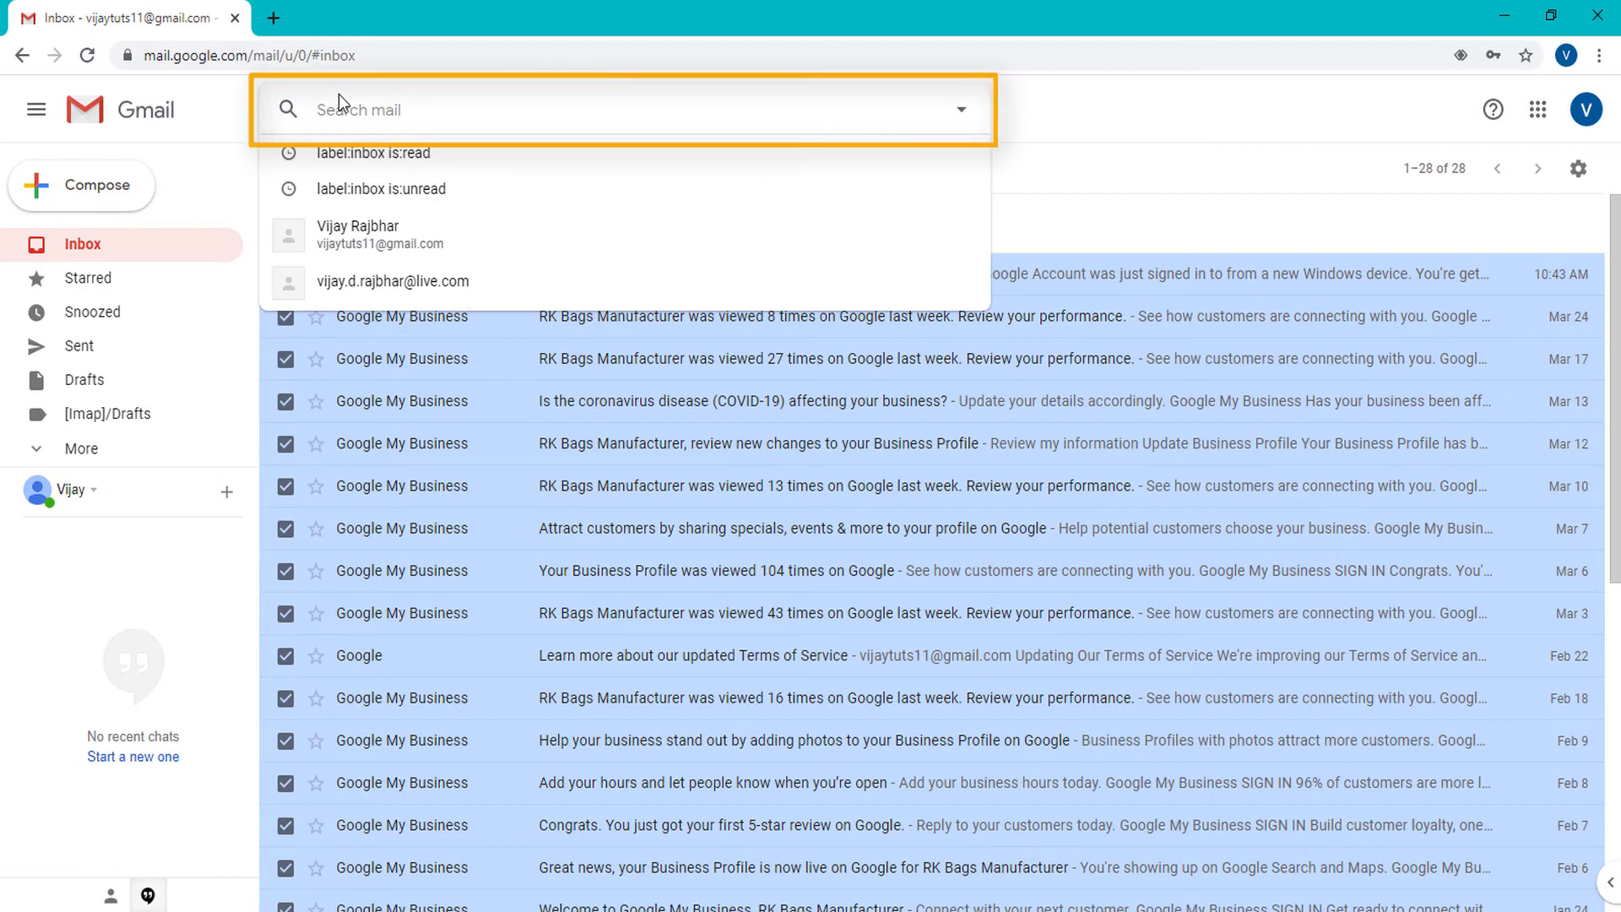
{"action": "type", "text": "lab"}
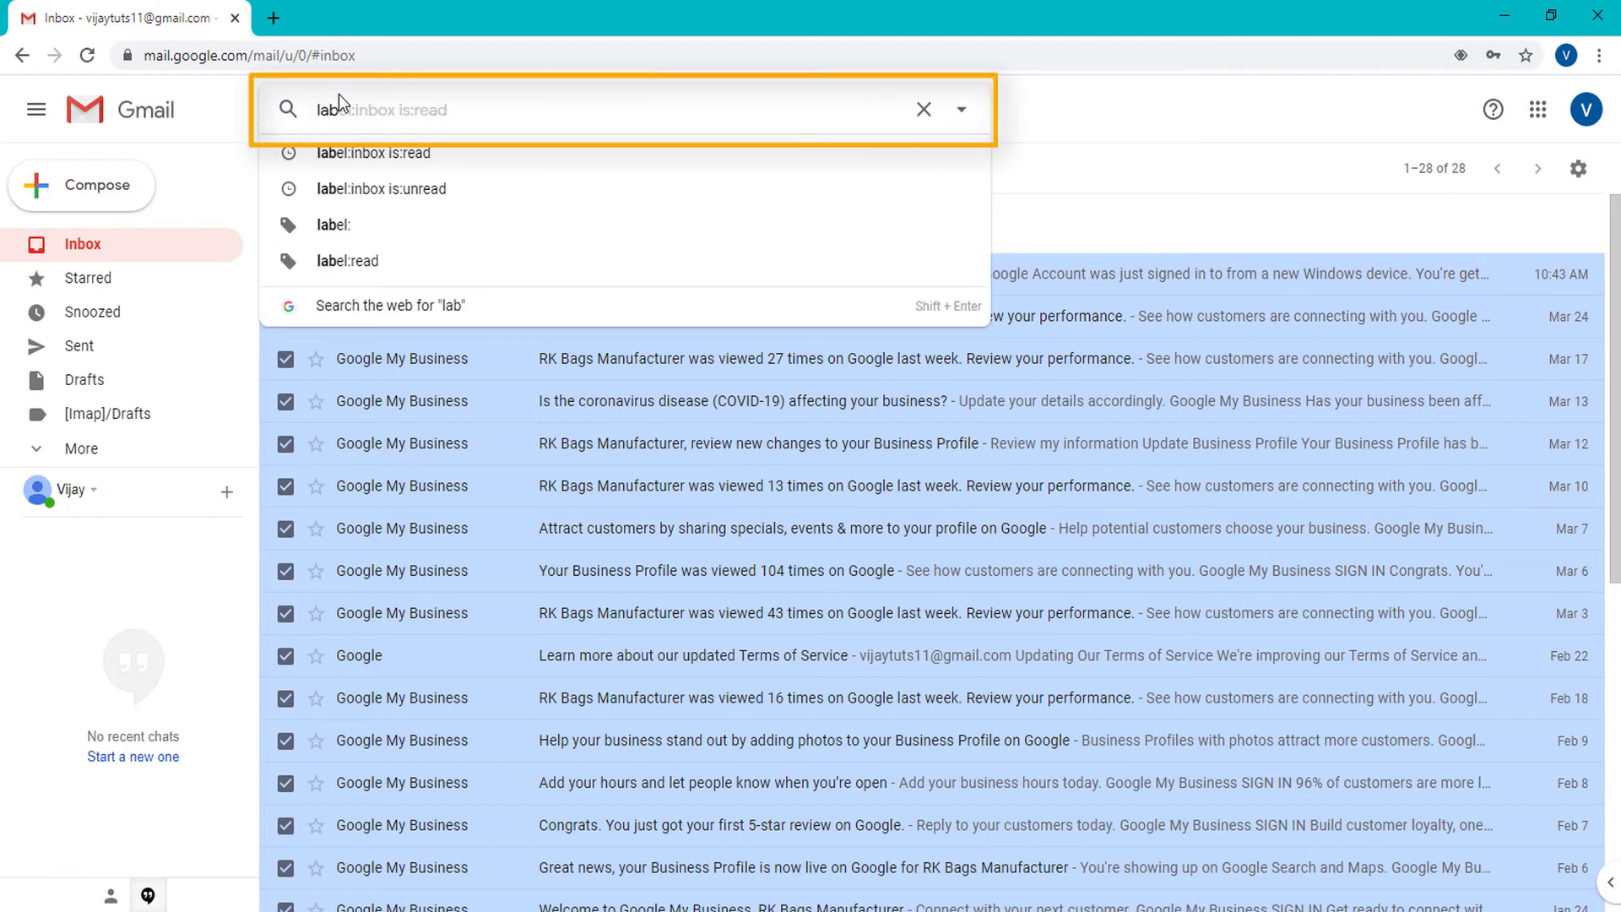
{"action": "type", "text": "el:"}
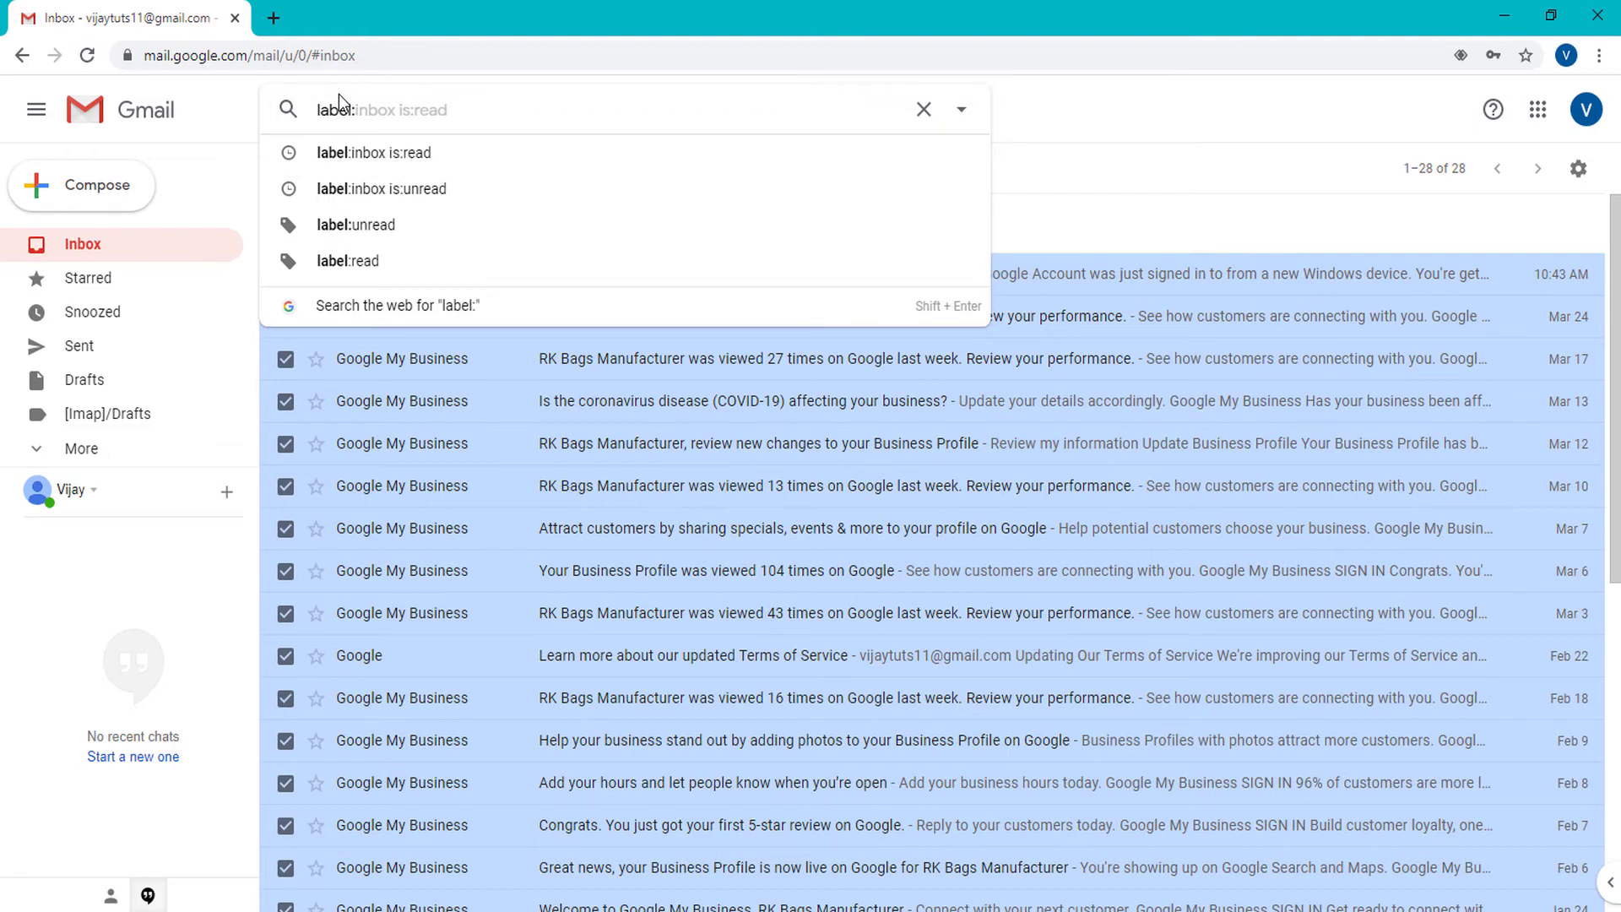
{"action": "type", "text": "inbox"}
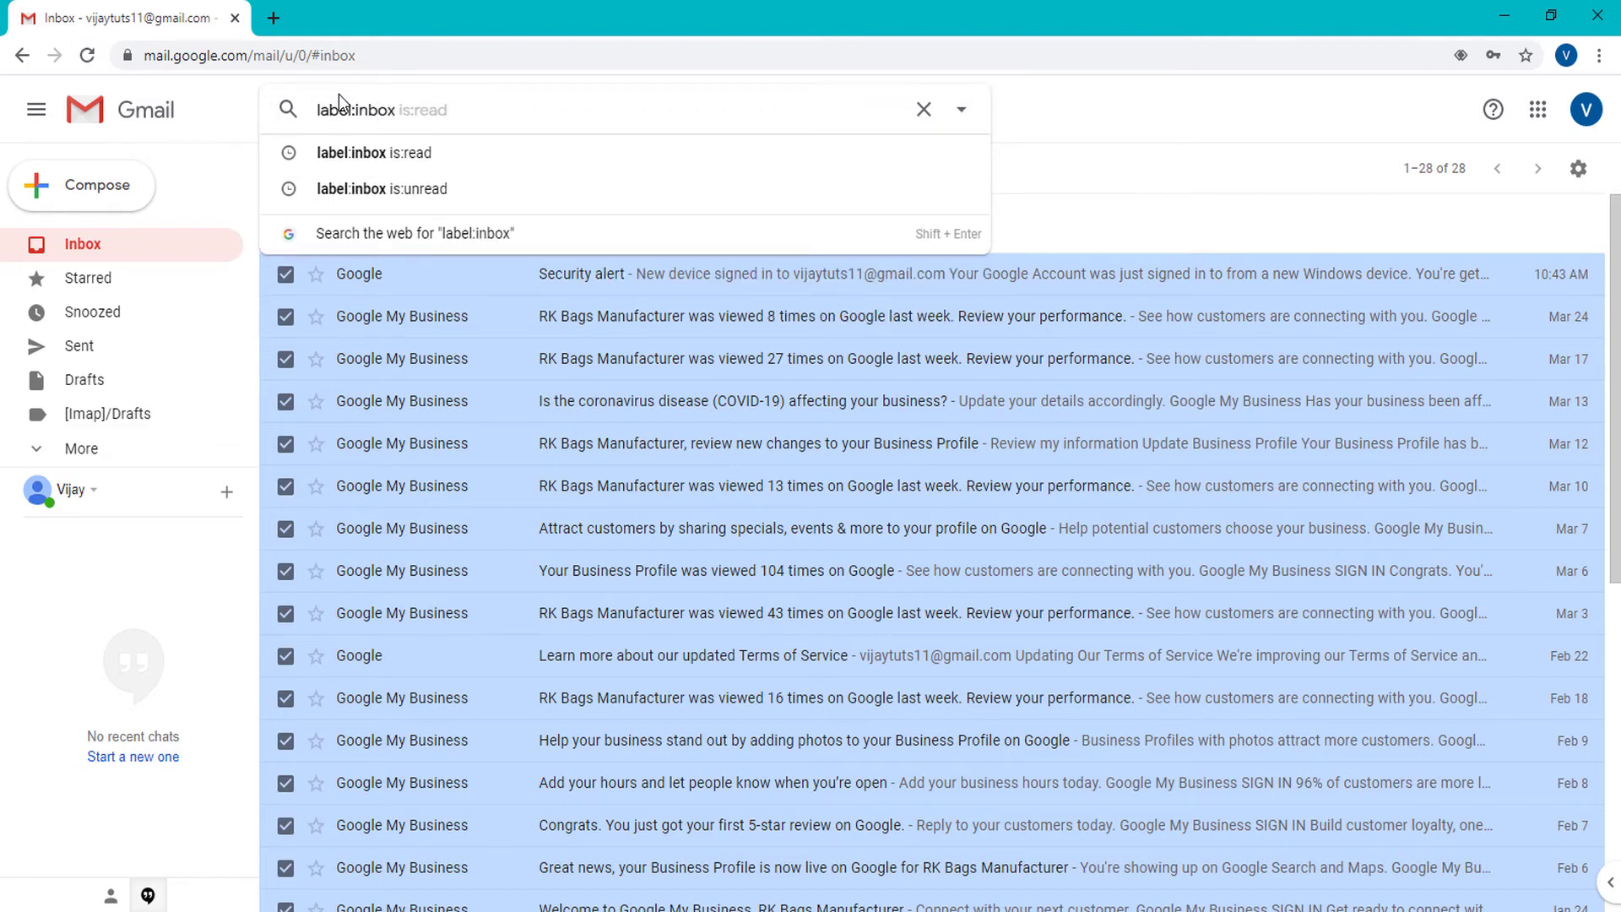
{"action": "type", "text": " is:read"}
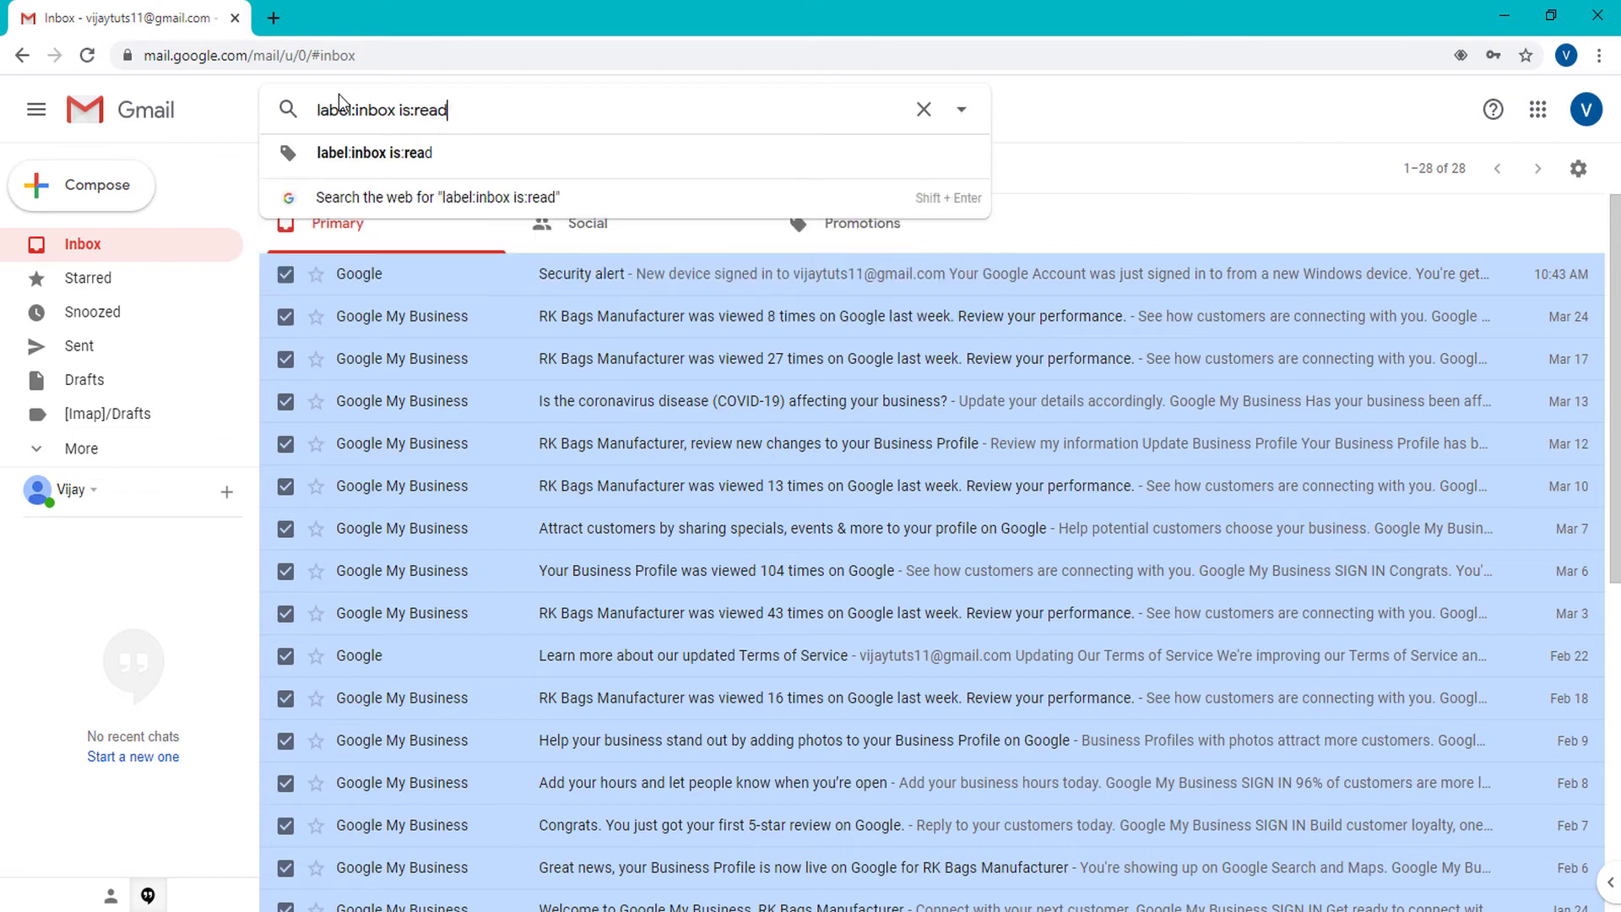
{"action": "key", "text": "Return"}
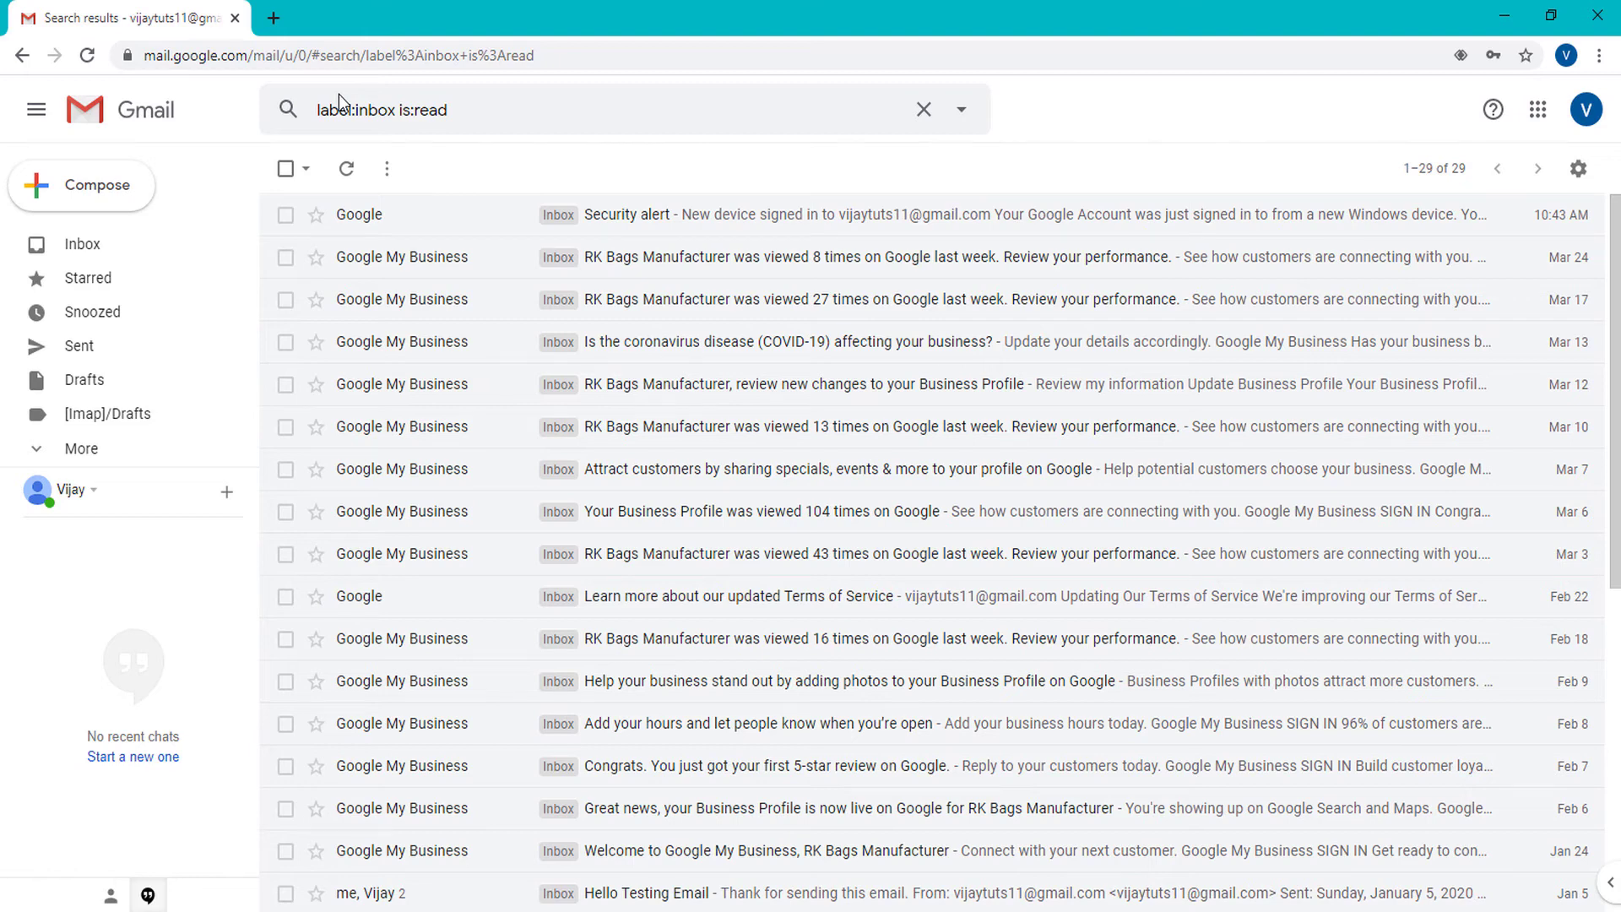
- Select all 29 read conversations, mark them as unread, and return to the Inbox
{"action": "left_click", "coordinate": [285, 169]}
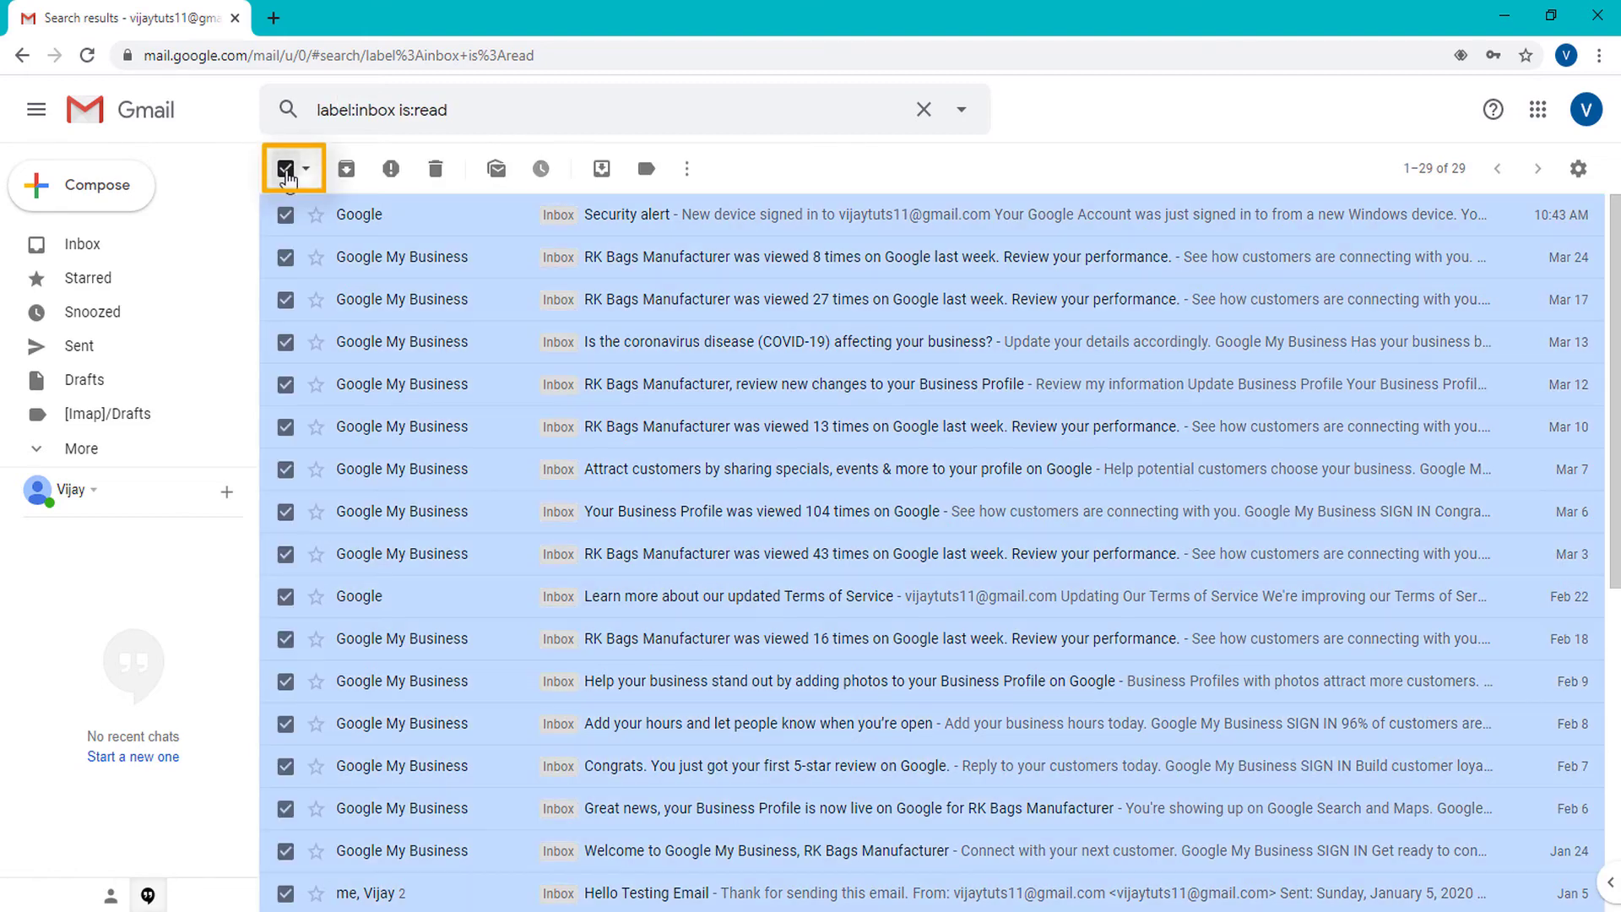
{"action": "left_click", "coordinate": [306, 170]}
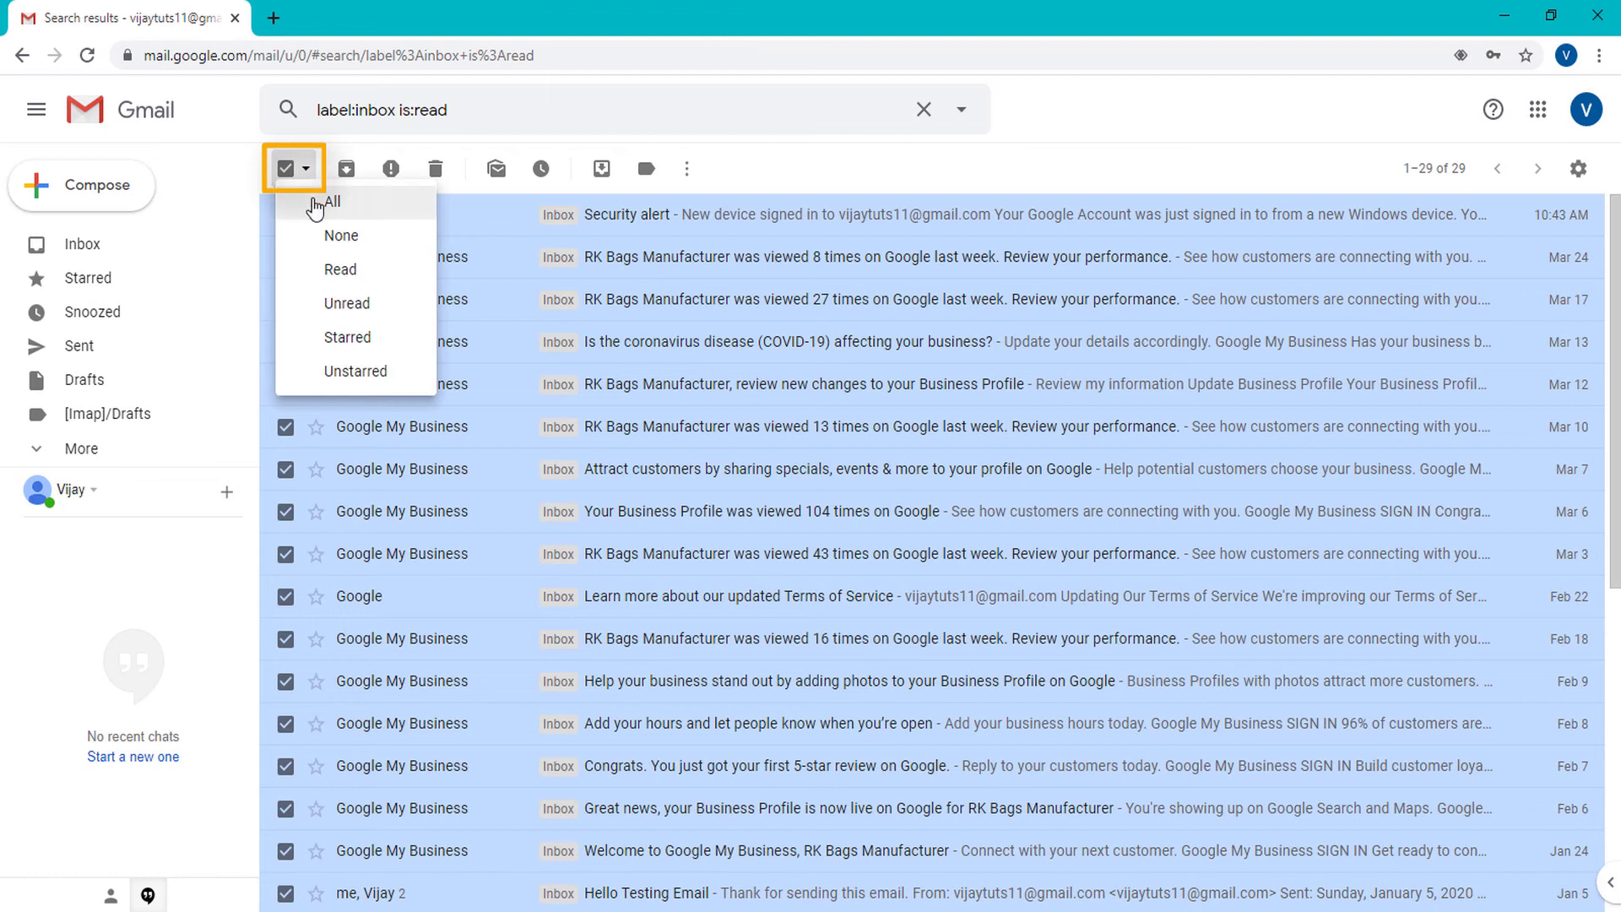
{"action": "left_click", "coordinate": [315, 205]}
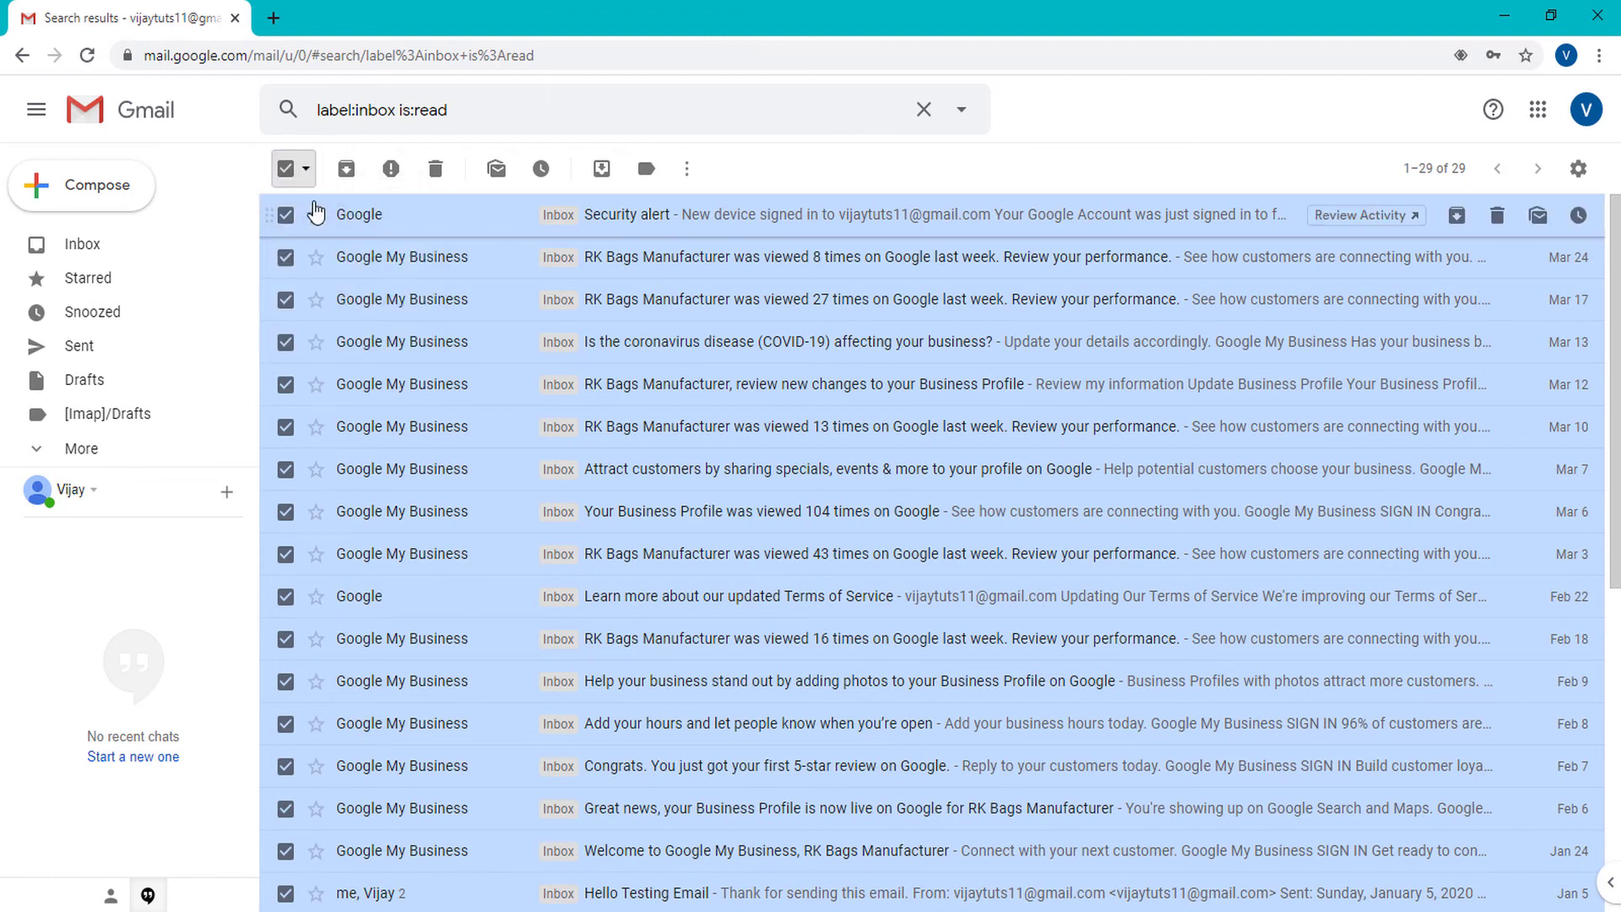
{"action": "left_click", "coordinate": [687, 171]}
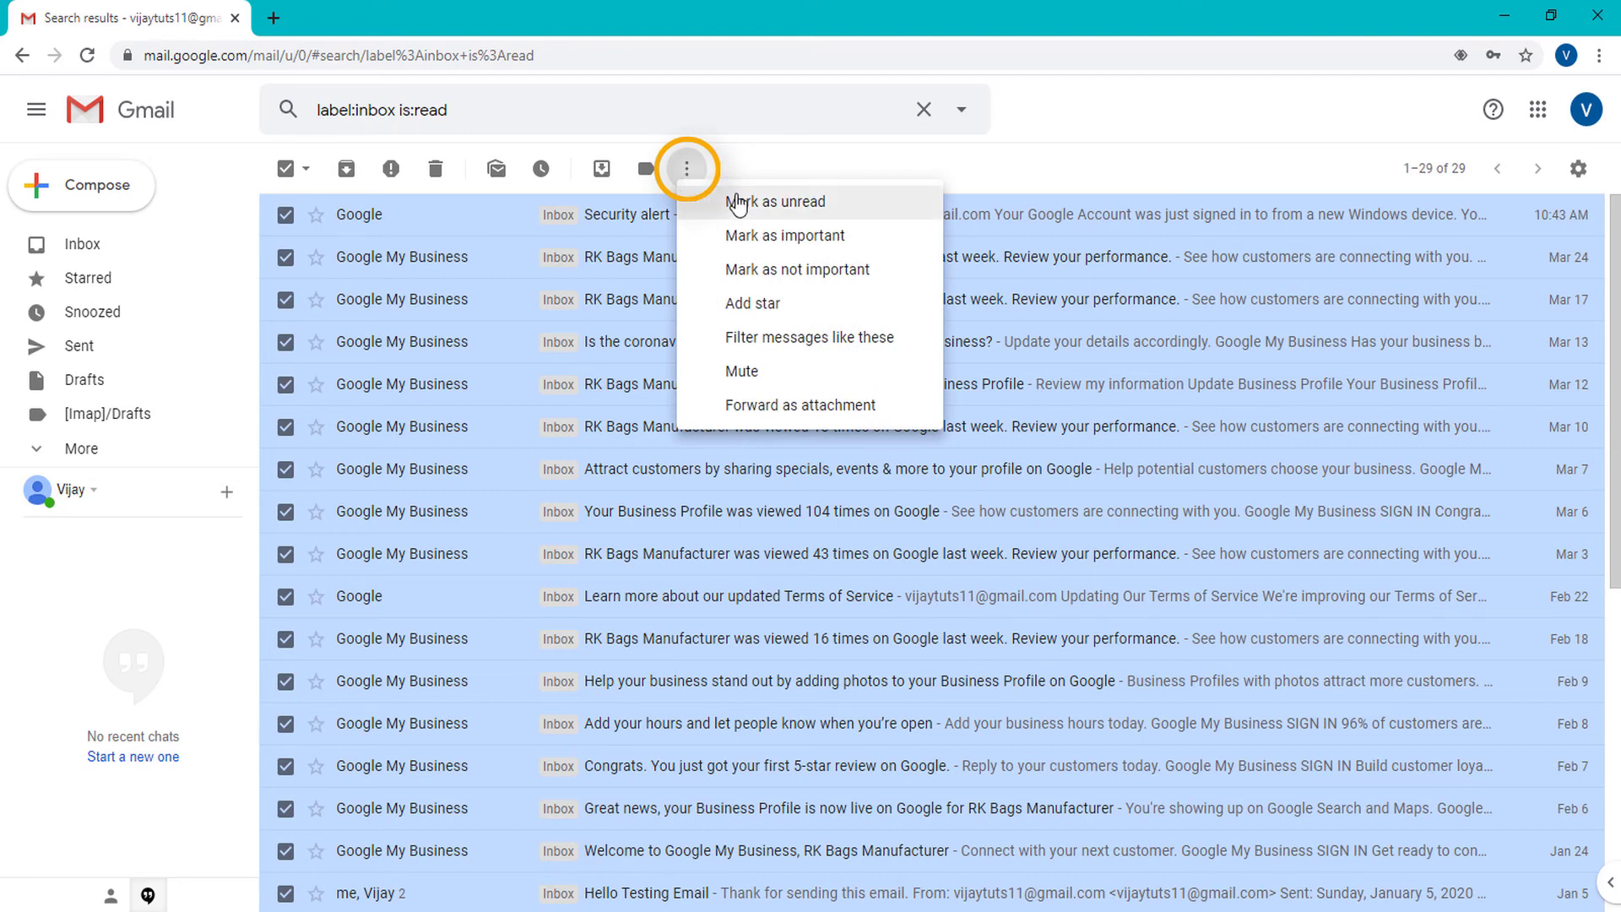
{"action": "left_click", "coordinate": [815, 203]}
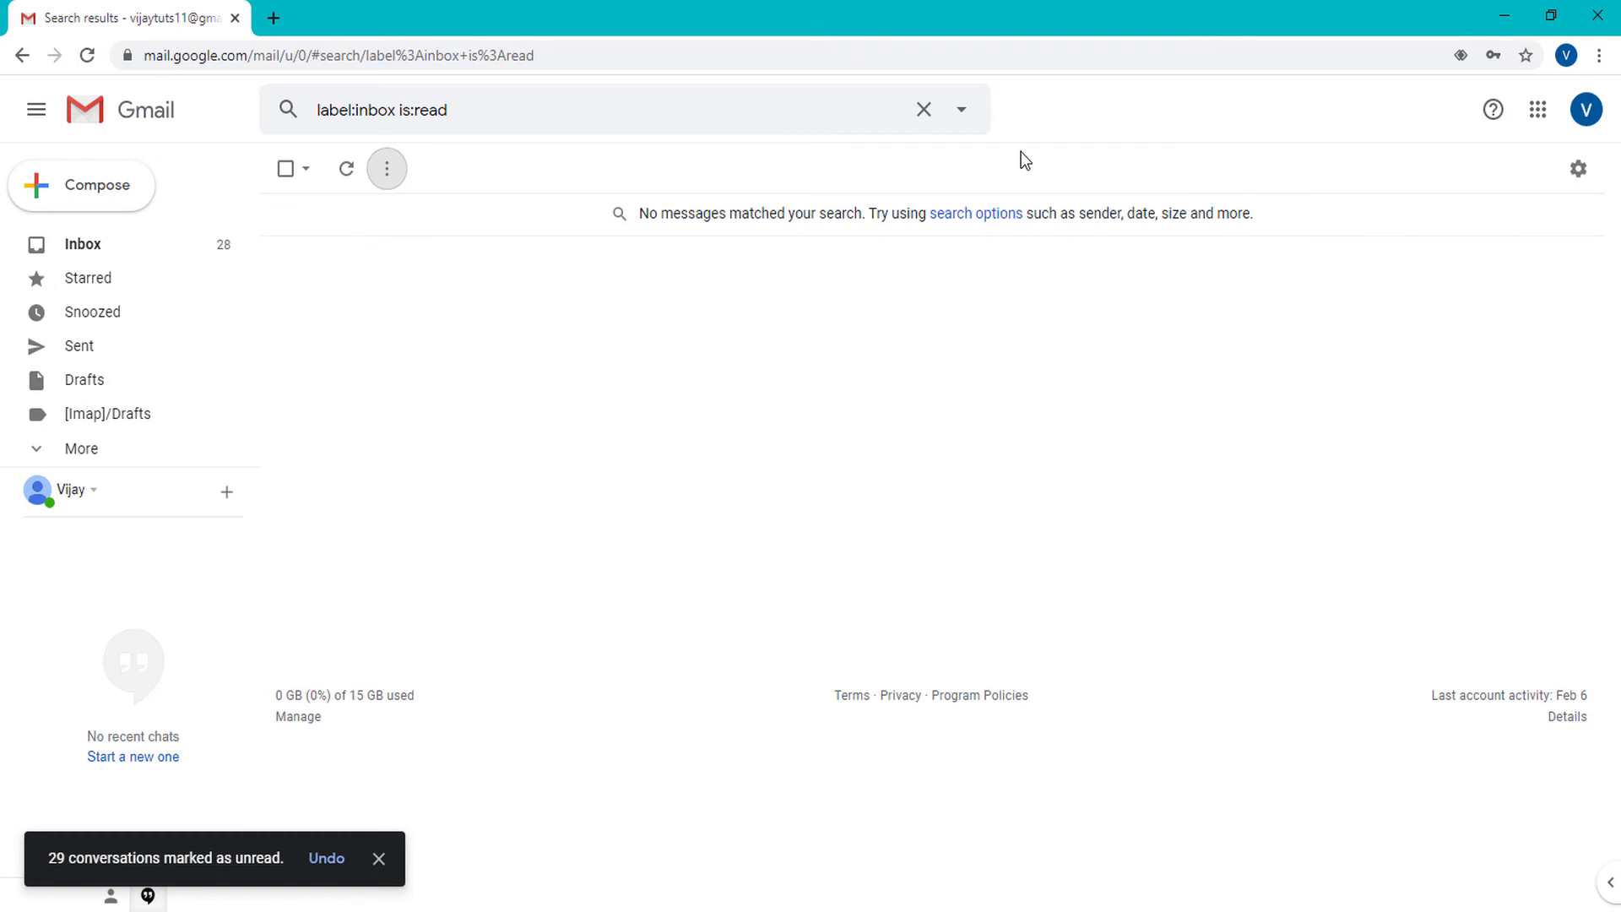
{"action": "left_click", "coordinate": [99, 255]}
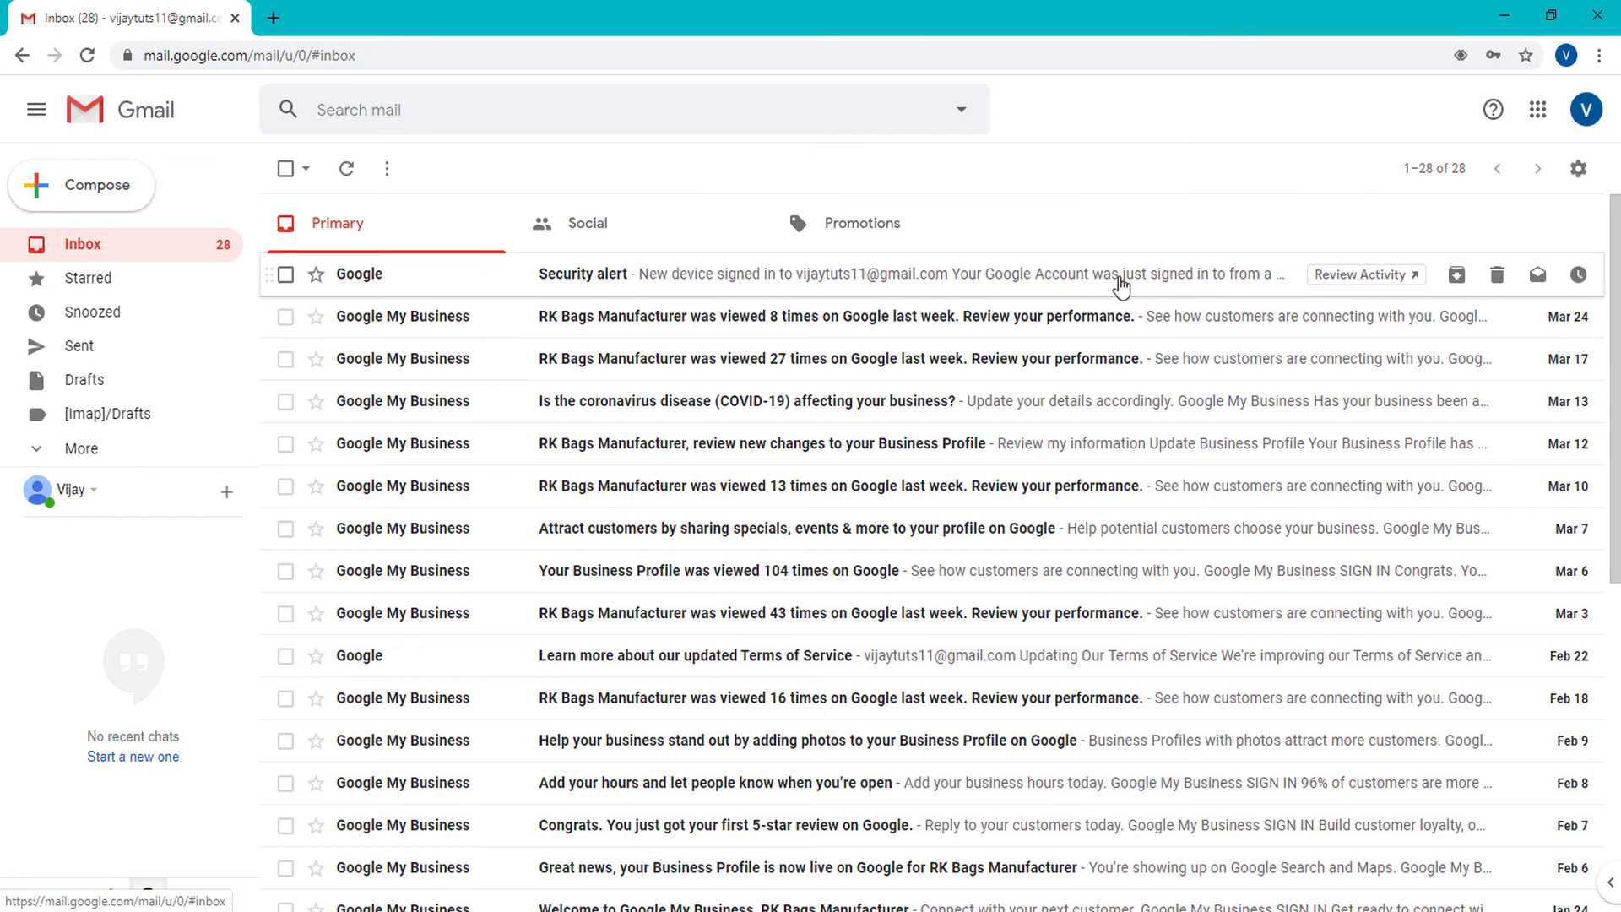
- Scroll through the Inbox to confirm all 28 conversations show as unread
{"action": "scroll", "coordinate": [1097, 355], "scroll_direction": "down", "scroll_amount": 7}
{"action": "scroll", "coordinate": [1091, 377], "scroll_direction": "up", "scroll_amount": 8}
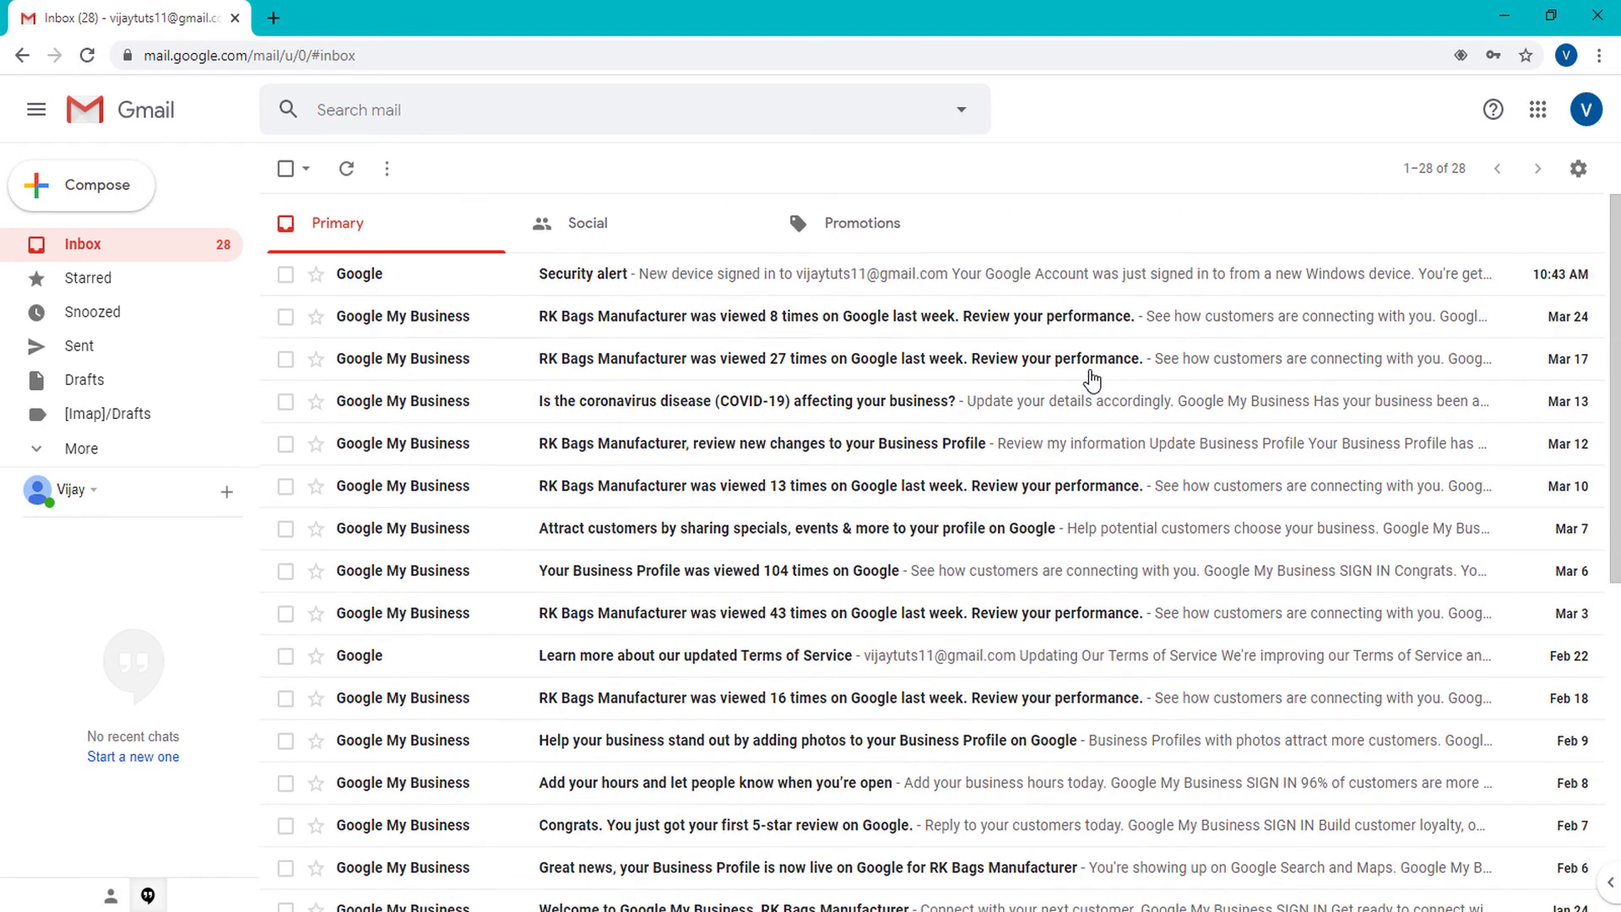